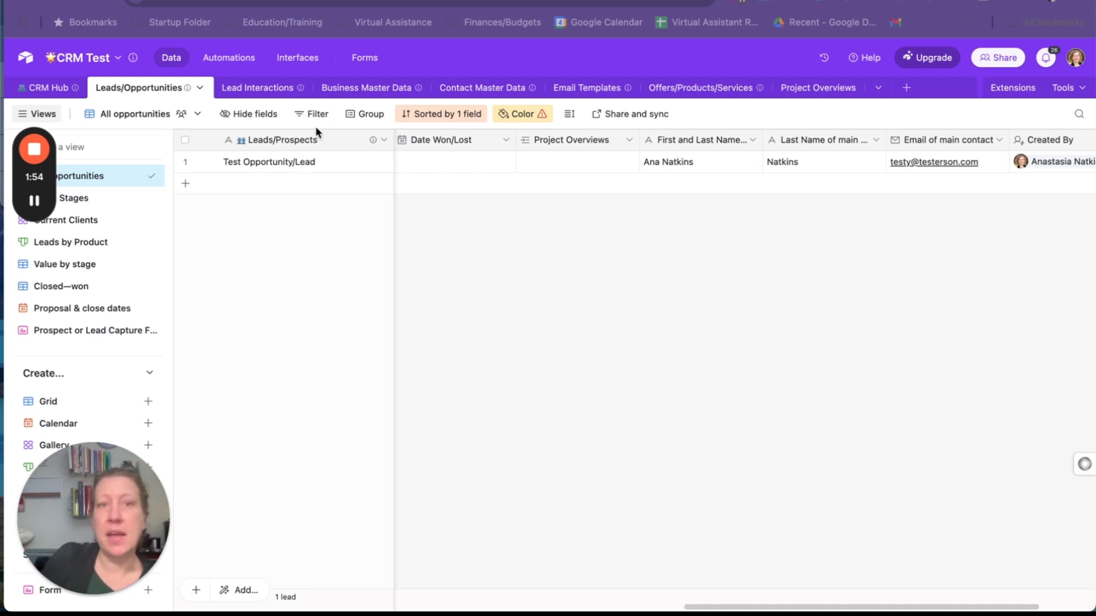
Review the Organization field's link configuration in the Contact Master Data table without changing it
click(469, 90)
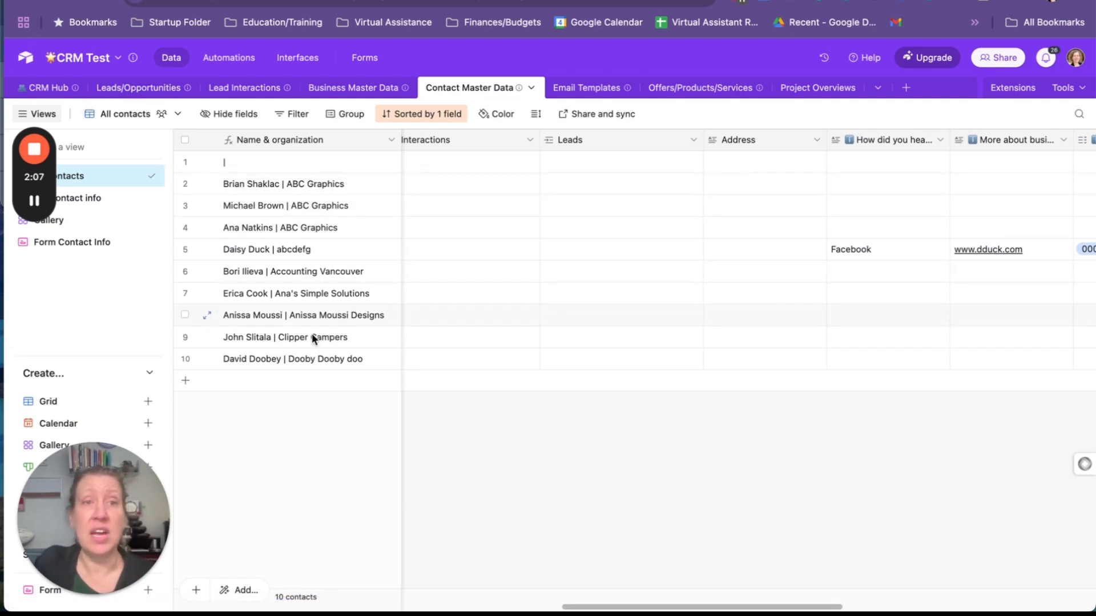
click(325, 190)
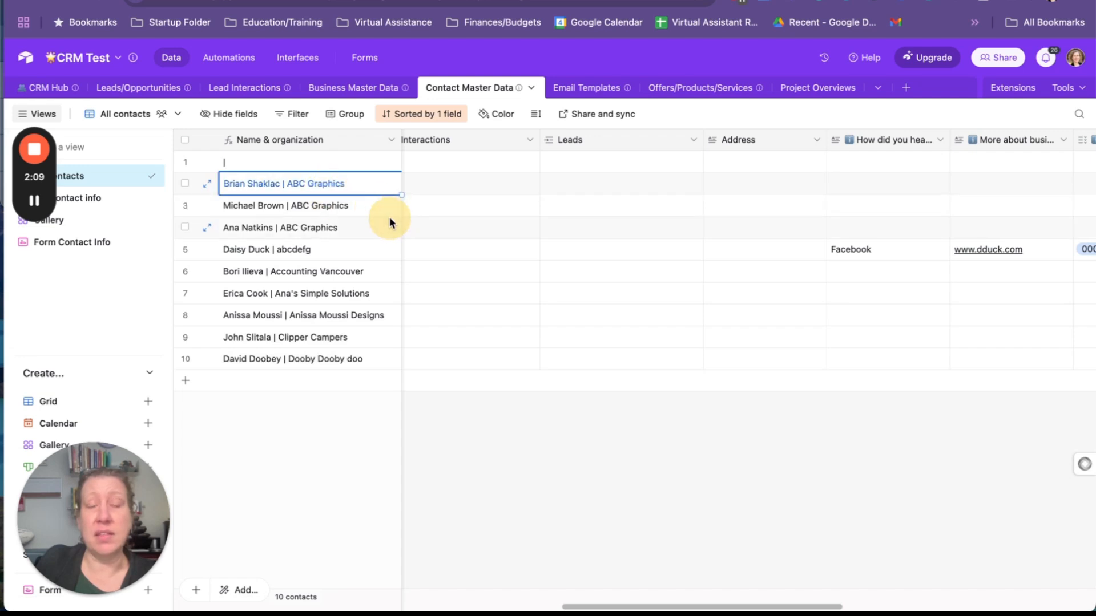
key(Right)
key(Right)
key(Right)
key(Right)
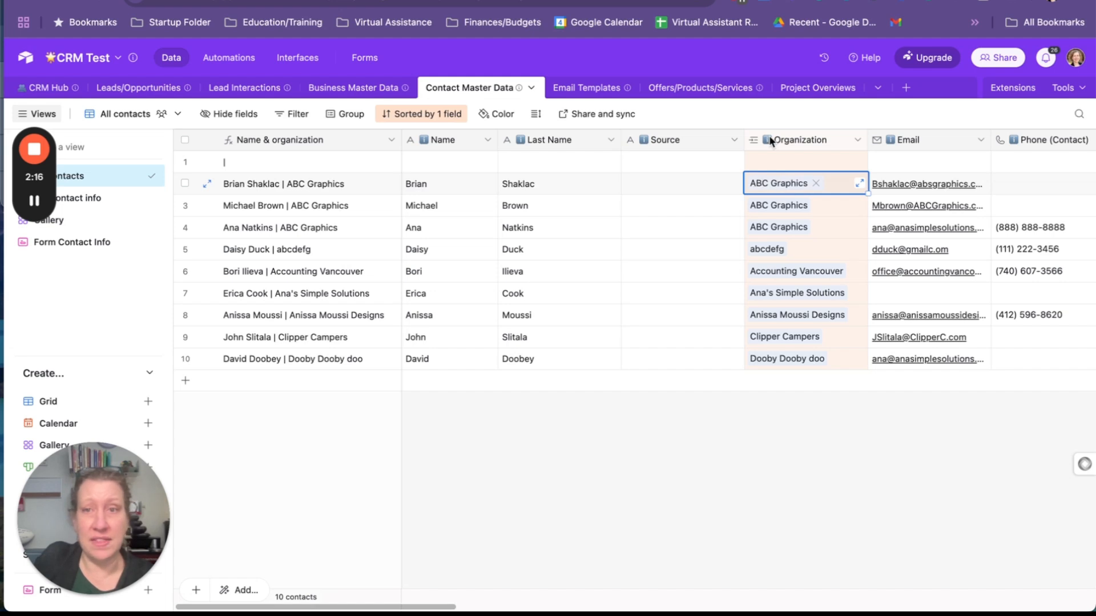
click(856, 141)
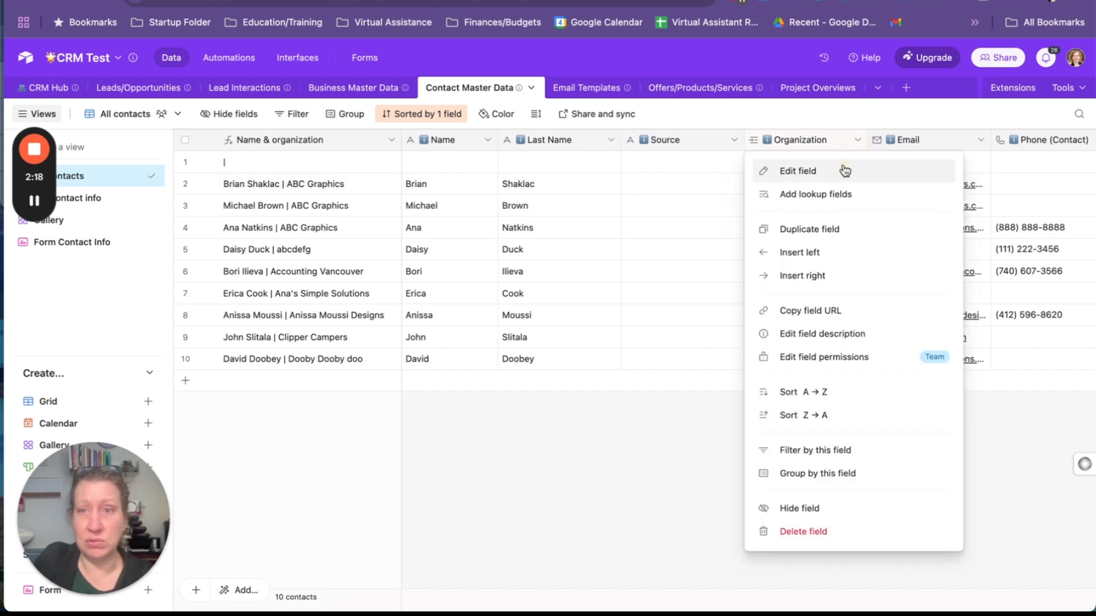
click(844, 170)
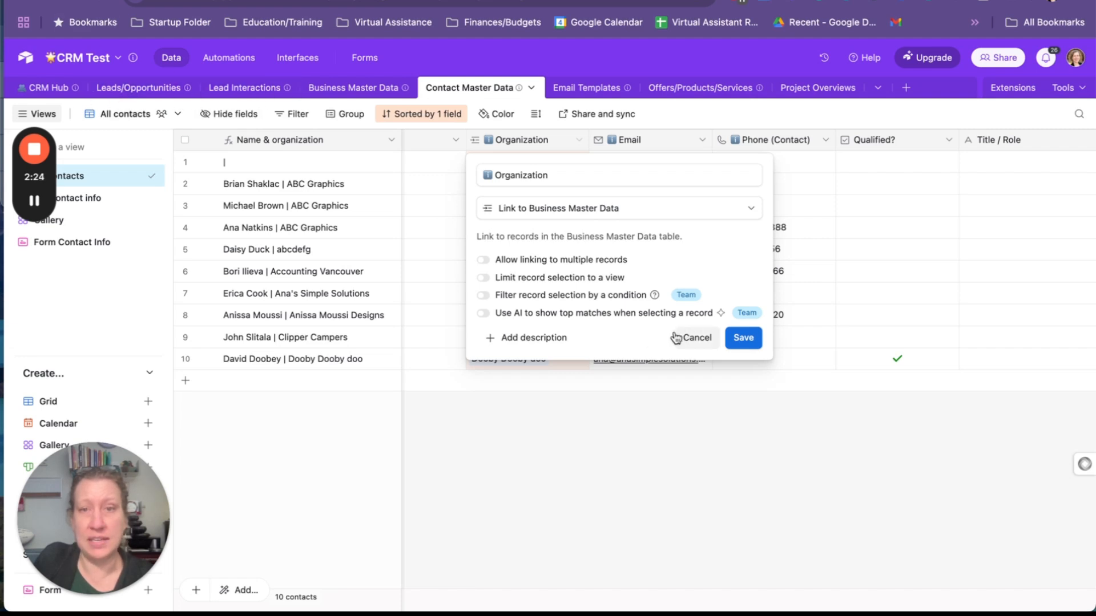
click(697, 338)
Examine the Email, Phone and neighbouring columns of the contact records
click(809, 269)
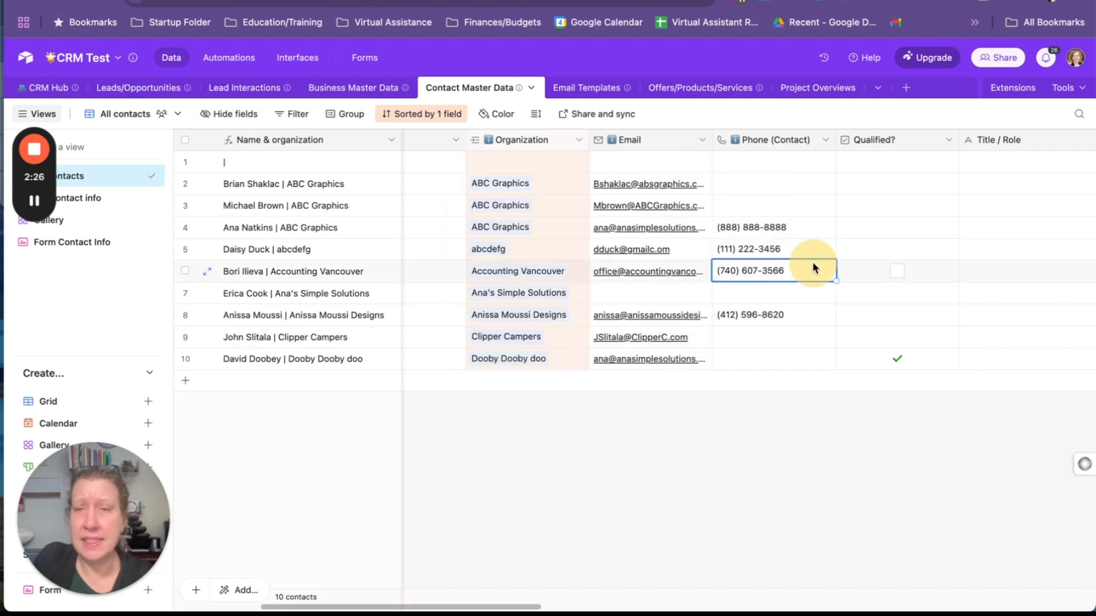
key(Right)
key(Right)
key(Right)
key(Left)
key(Left)
key(Left)
key(Left)
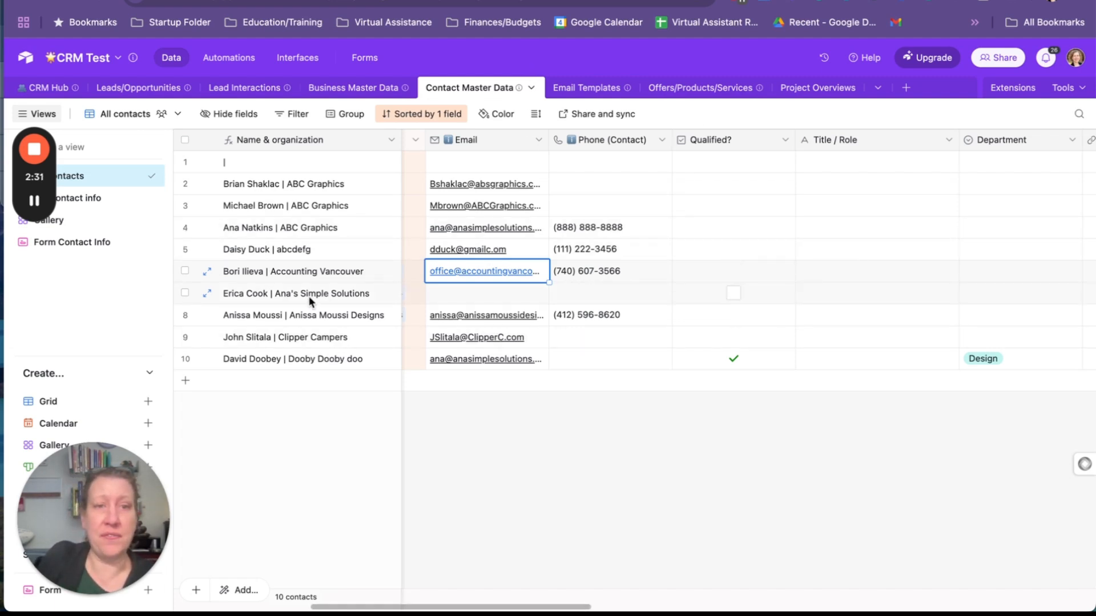
click(439, 293)
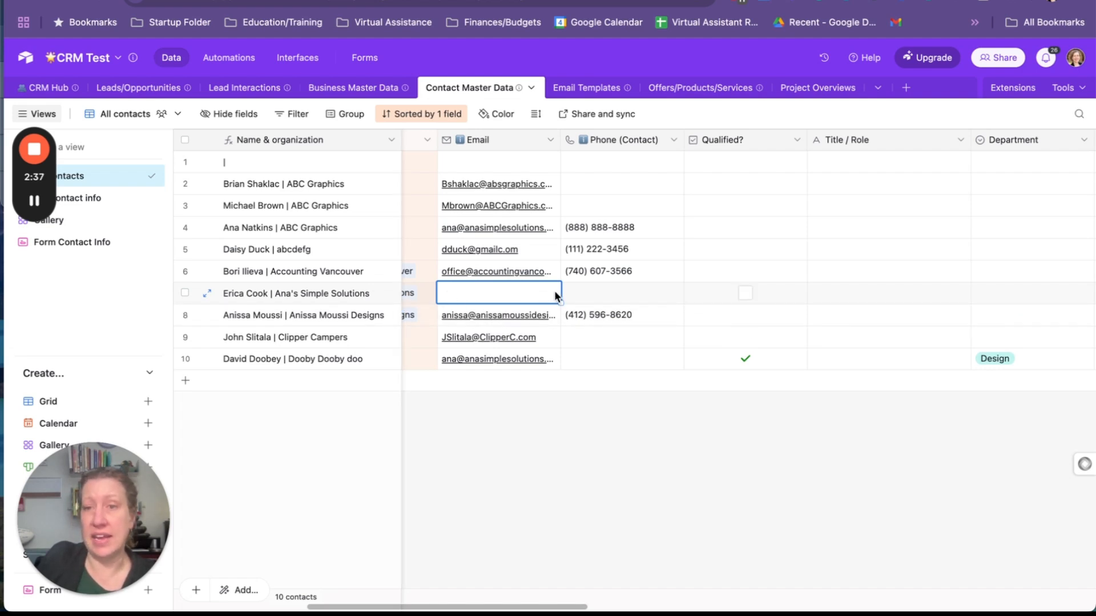
click(512, 429)
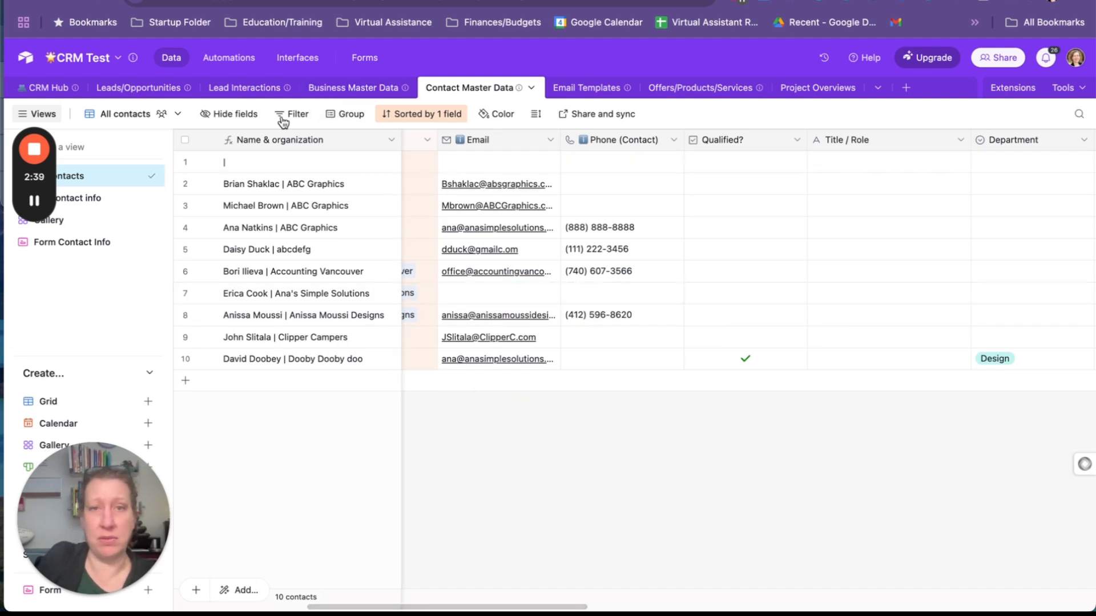
Inspect the Type filter and the Type field's options in the Email Interactions view of the Lead Interactions table
click(245, 88)
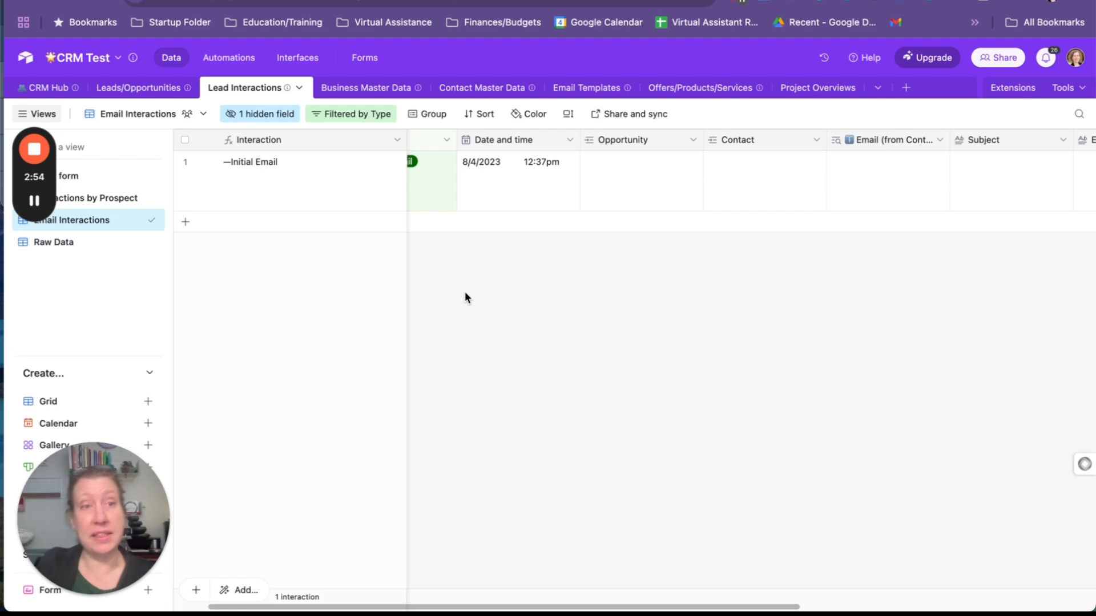
click(354, 116)
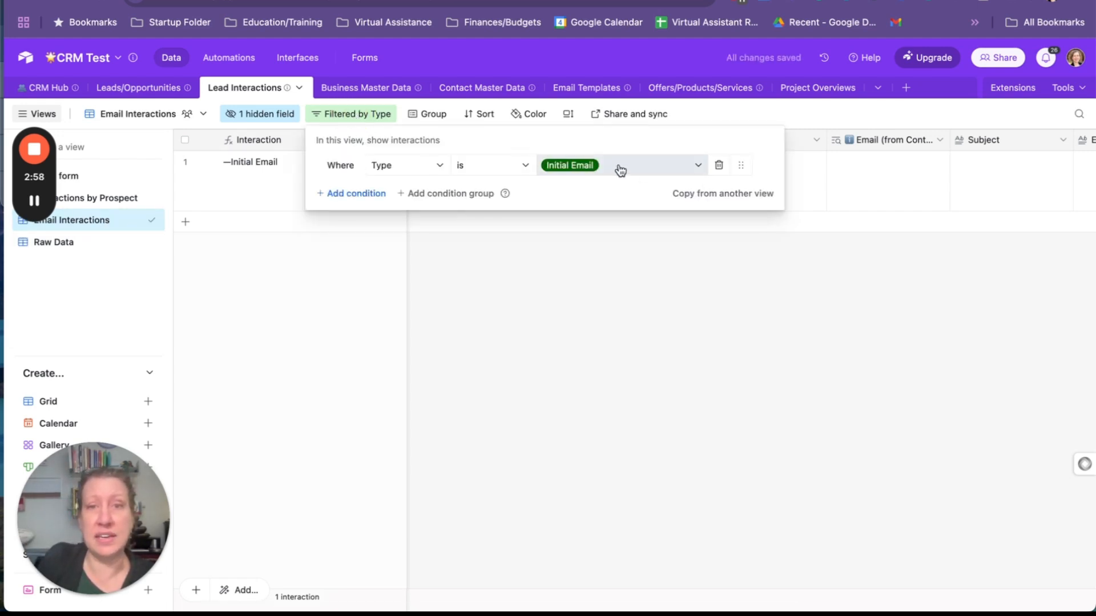
click(692, 317)
click(484, 194)
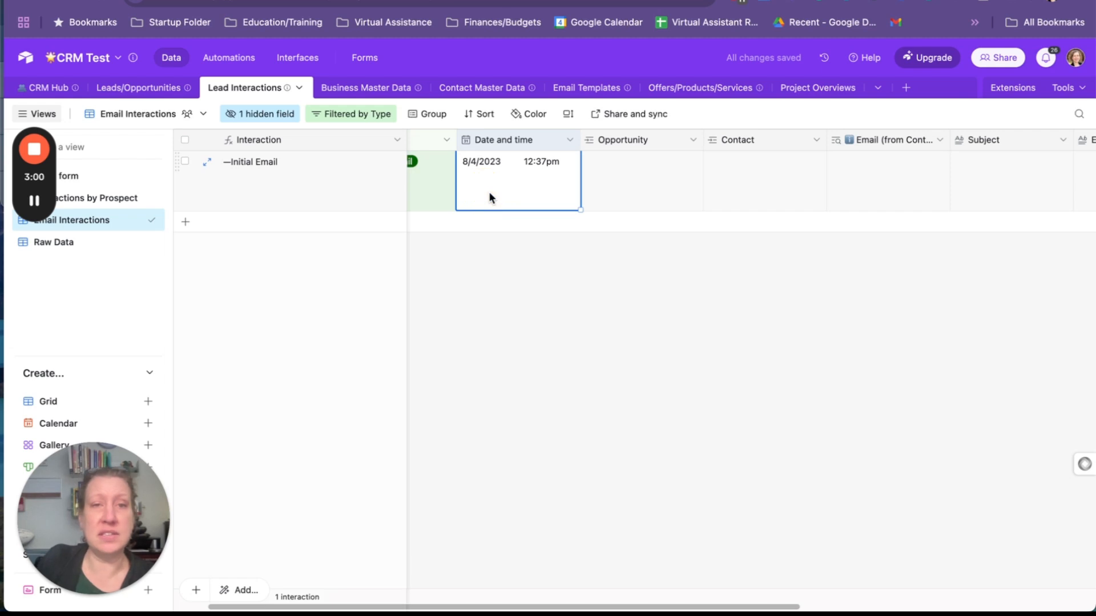
key(Left)
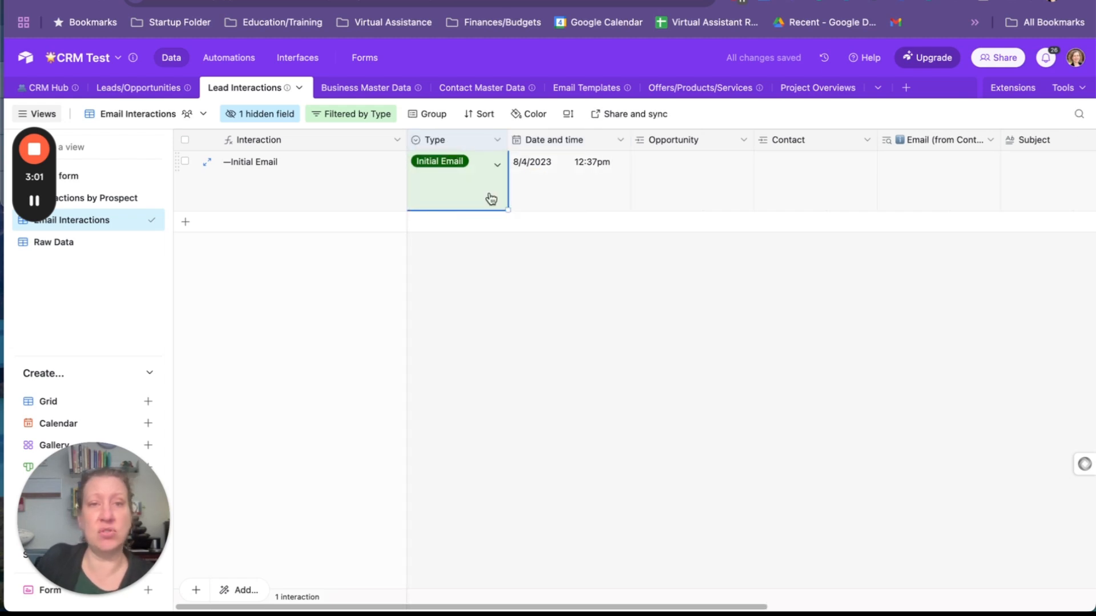
click(494, 141)
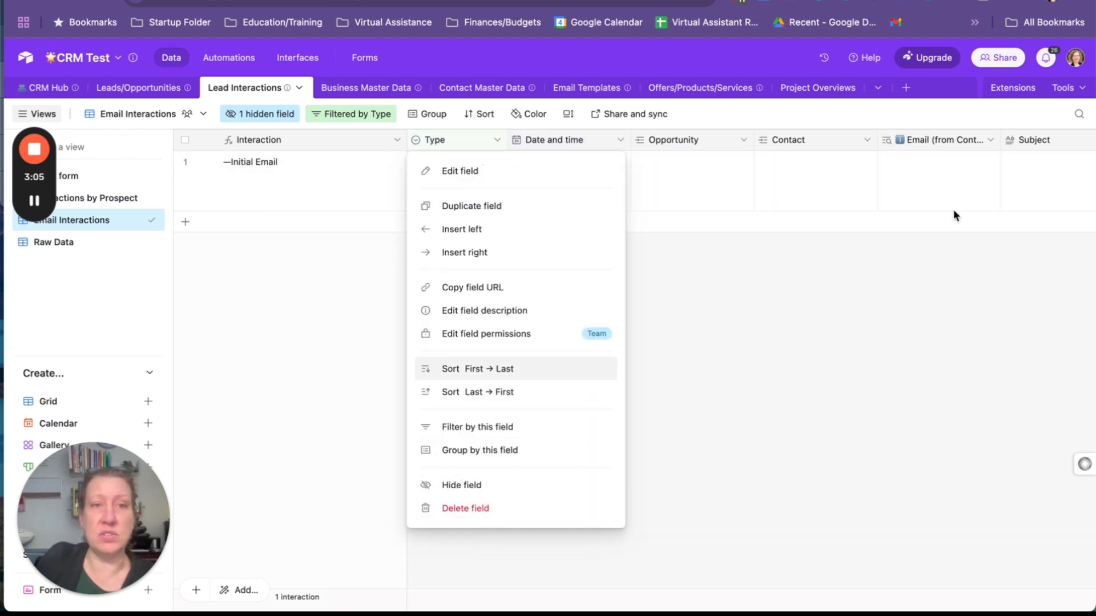
click(916, 294)
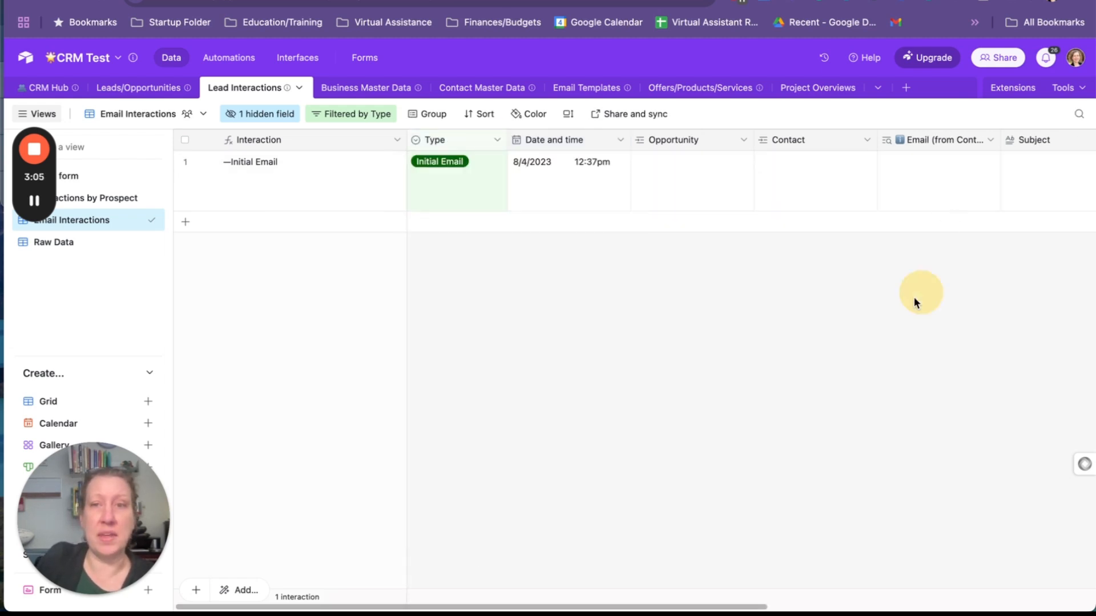
Delete the existing Initial Email record from the Email Interactions view
click(185, 161)
right_click(264, 184)
click(361, 425)
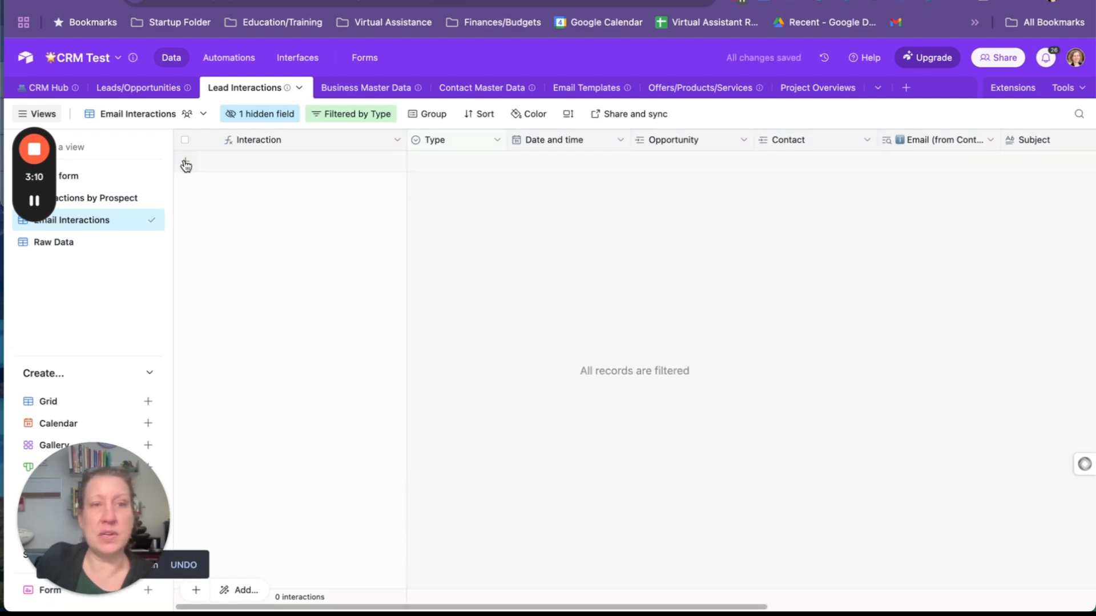
Add a new Initial Email interaction record and set its date and time to 2/12/2025 3:58pm
click(186, 164)
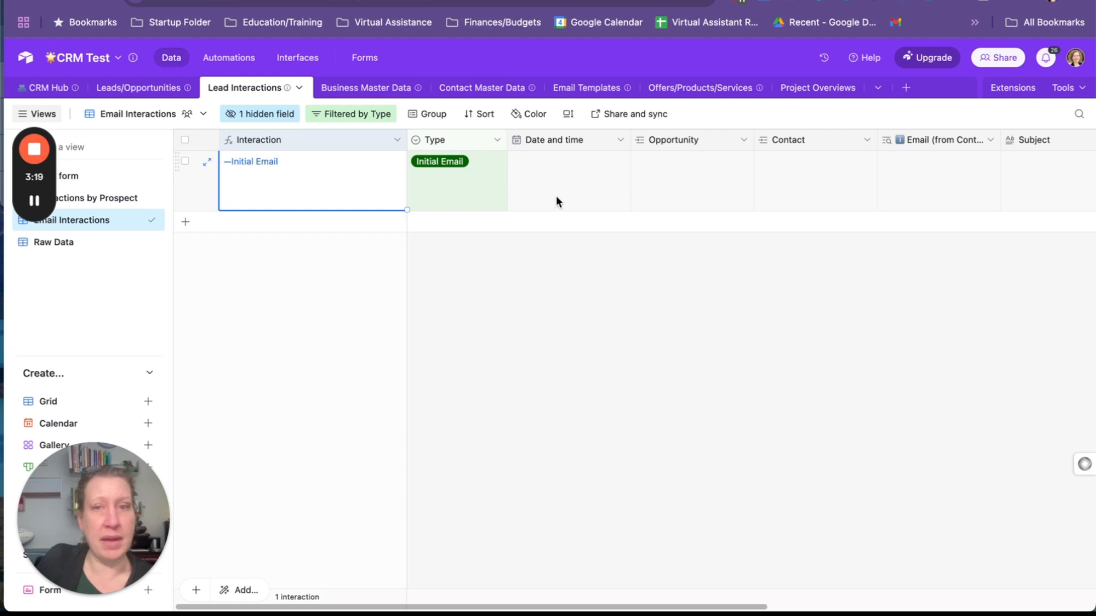
click(534, 184)
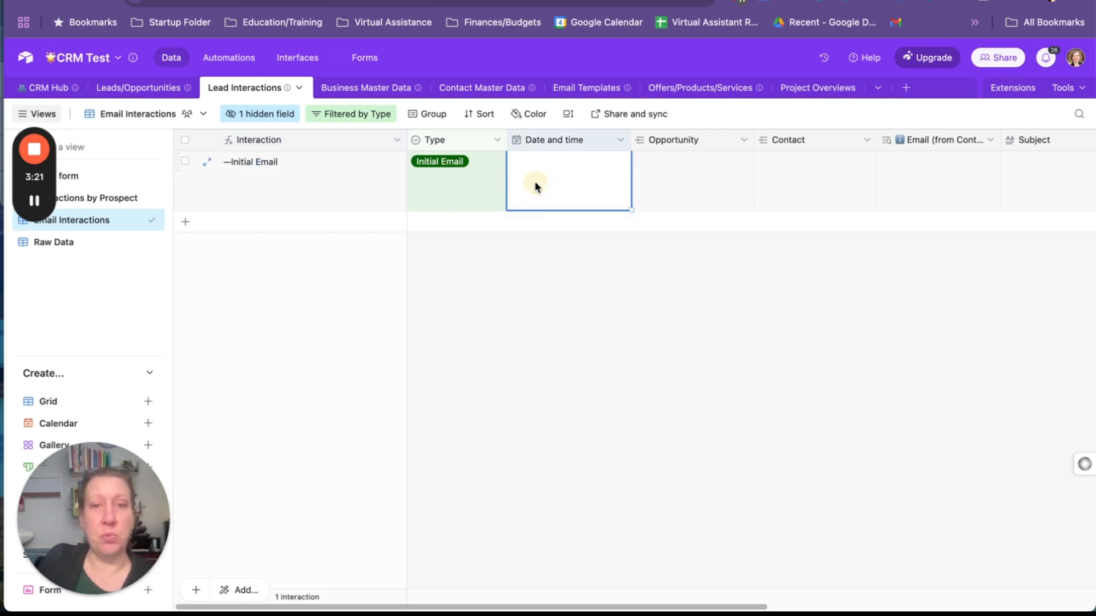
click(534, 184)
click(593, 262)
Link the interaction's Opportunity field to Test Opportunity/Lead and review that lead's linked record
click(667, 182)
click(643, 162)
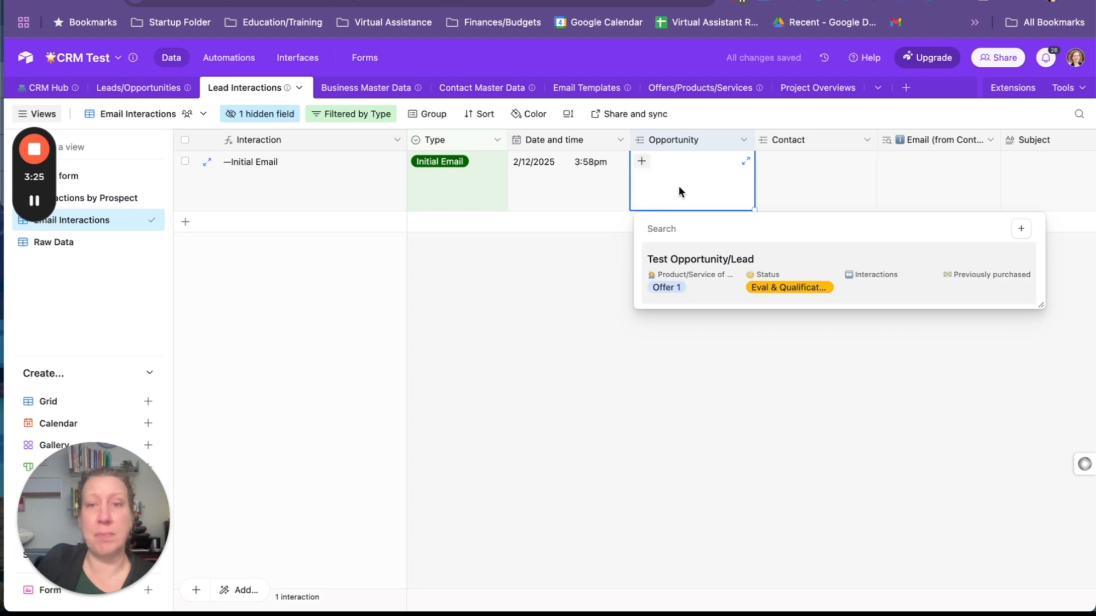
click(1022, 263)
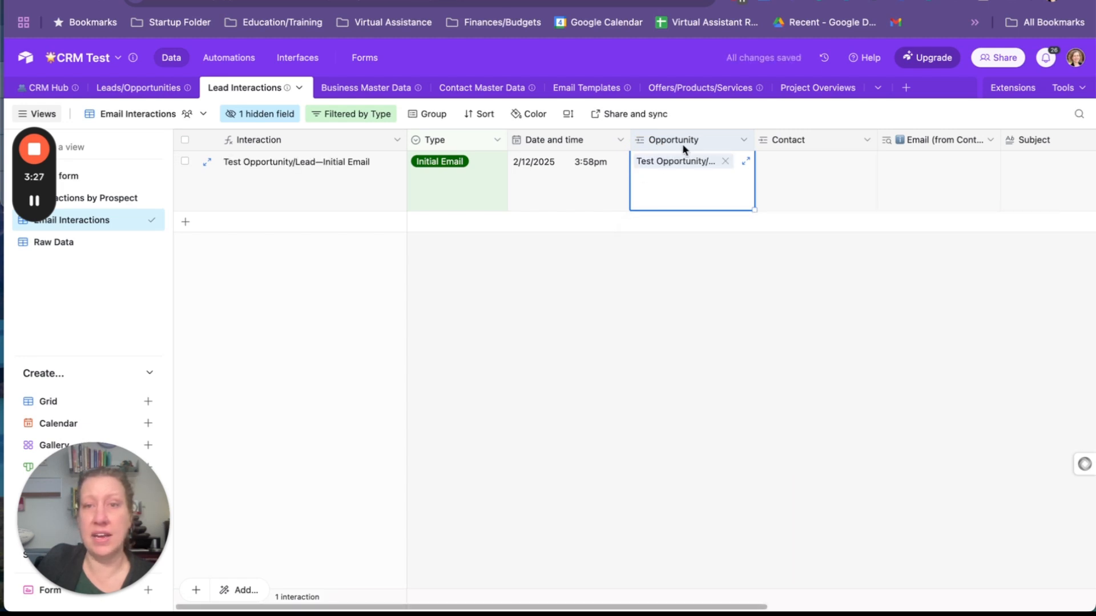
click(690, 164)
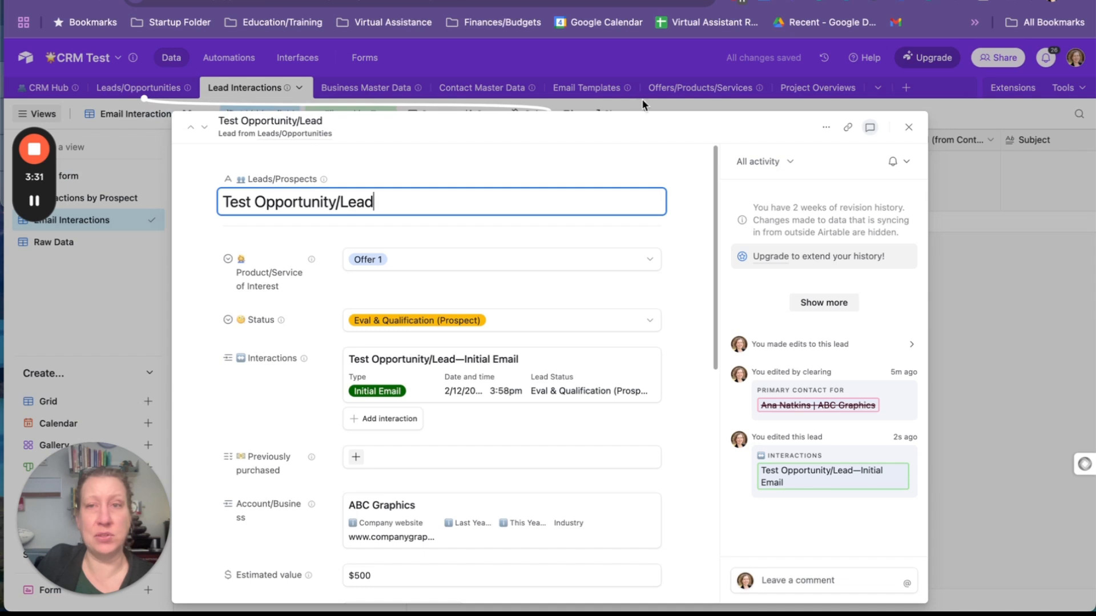
click(909, 127)
click(709, 351)
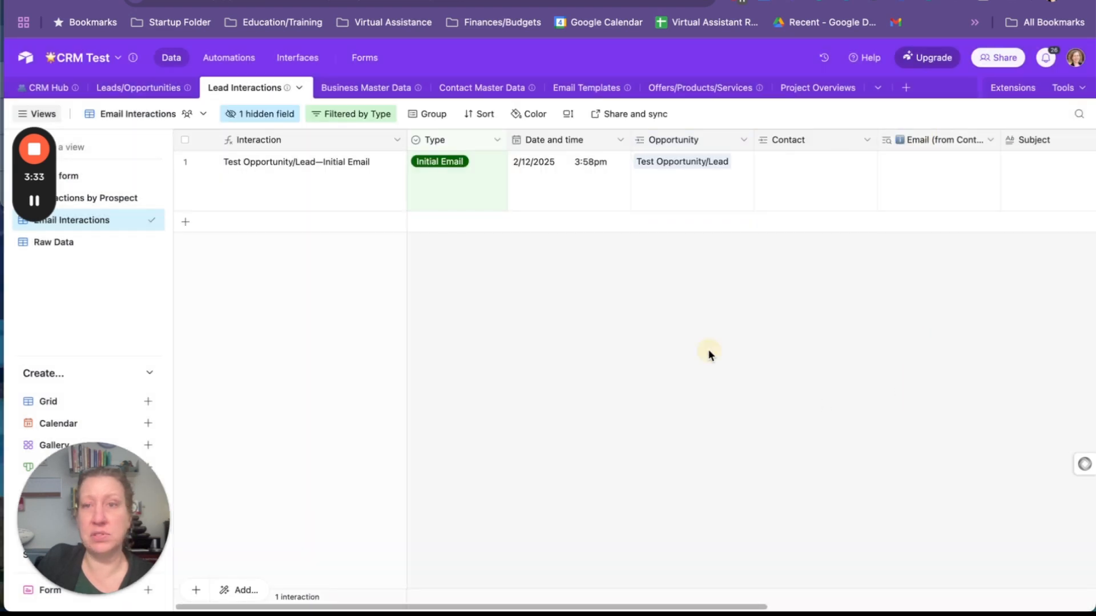
Link the interaction's Contact field to the third ABC Graphics contact in the list
click(771, 170)
click(764, 161)
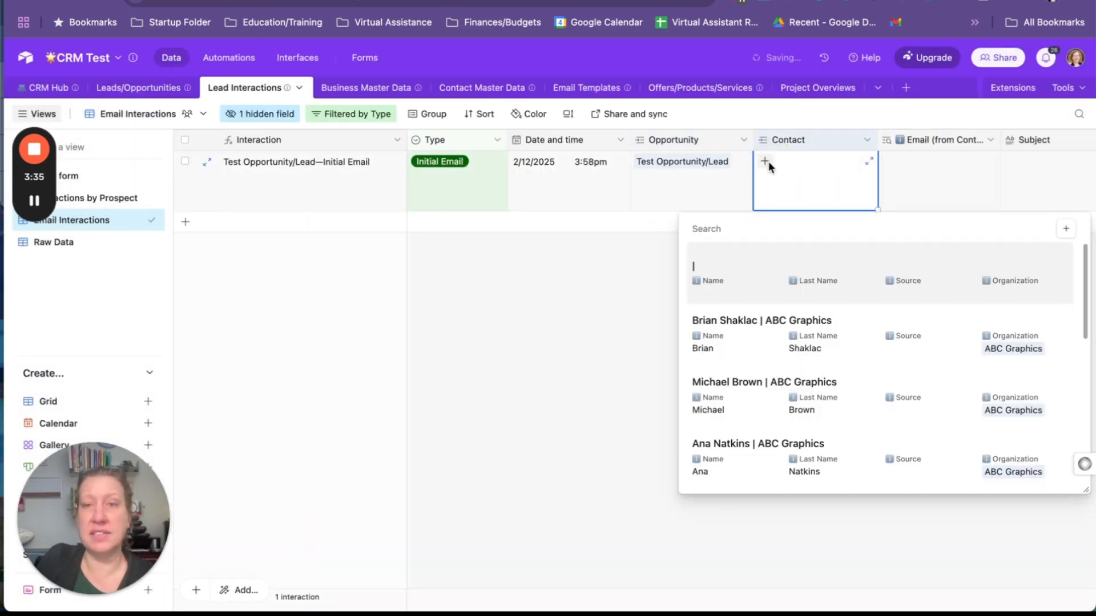
scroll(777, 423, down, 4)
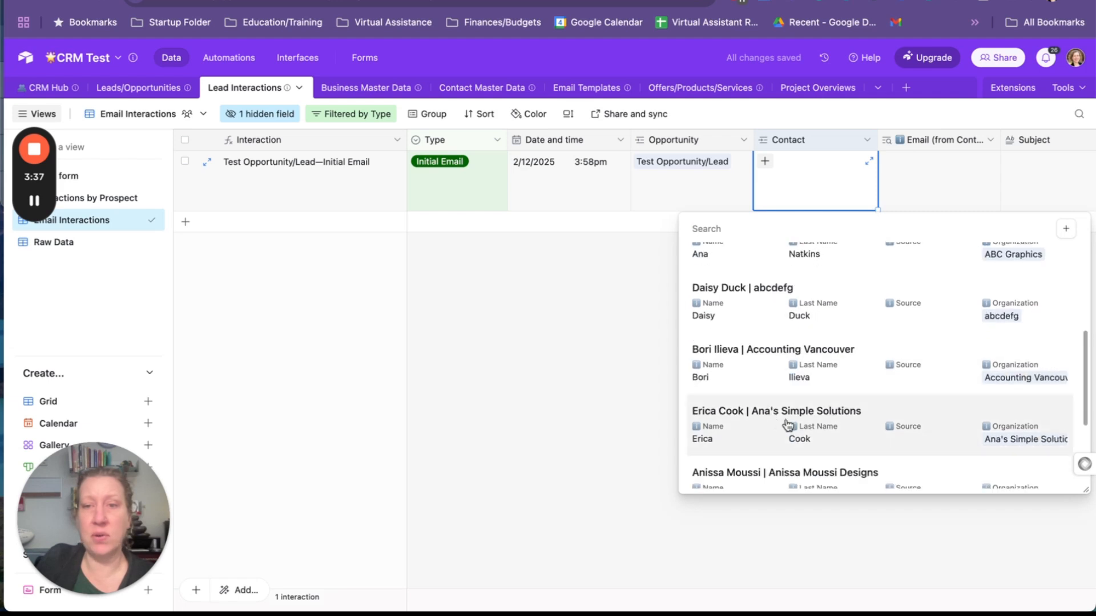
scroll(741, 354, up, 3)
click(744, 277)
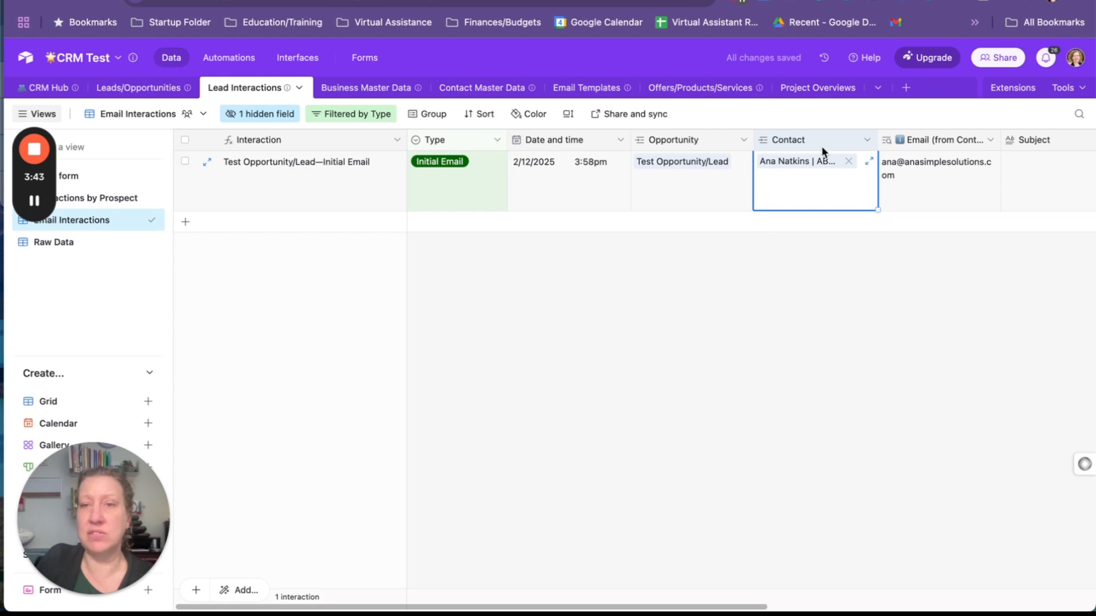
Review the configurations of the Contact link field and the Email (from Contact) lookup field without changing them
click(865, 140)
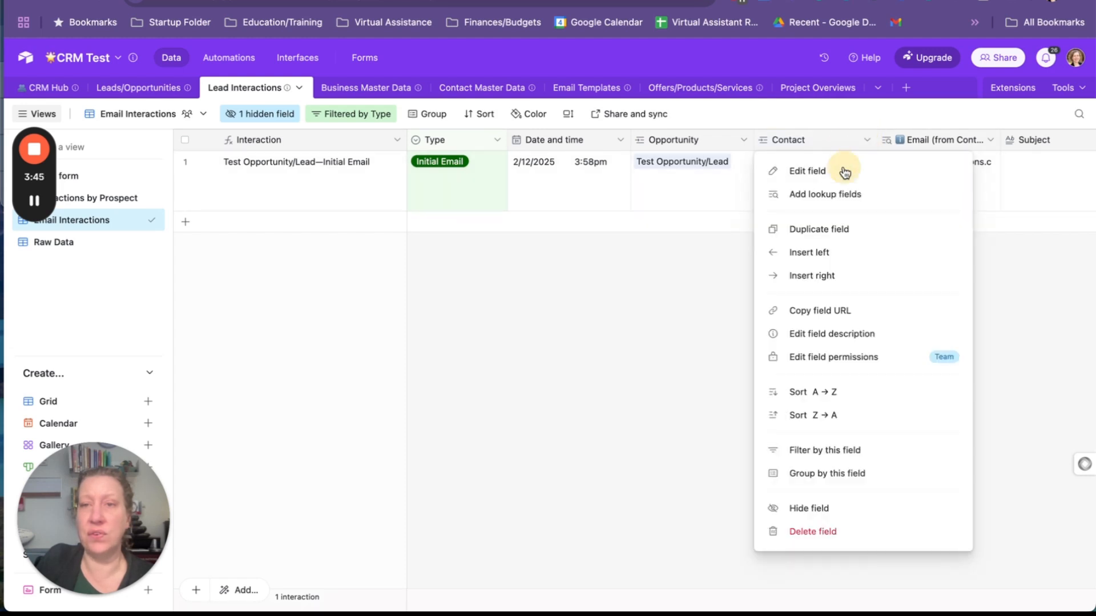
click(844, 171)
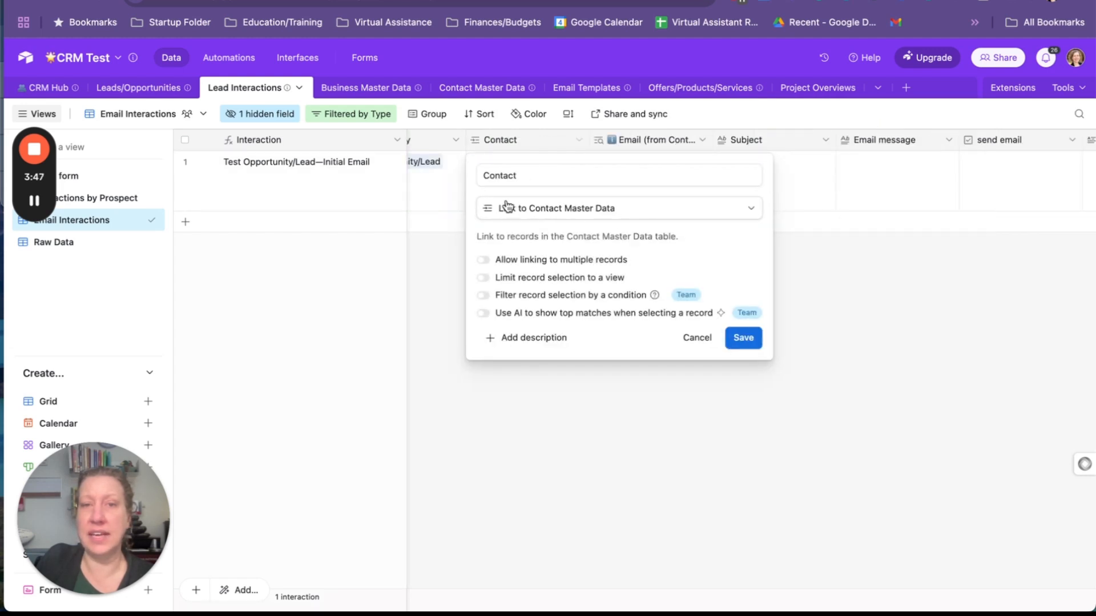
click(696, 342)
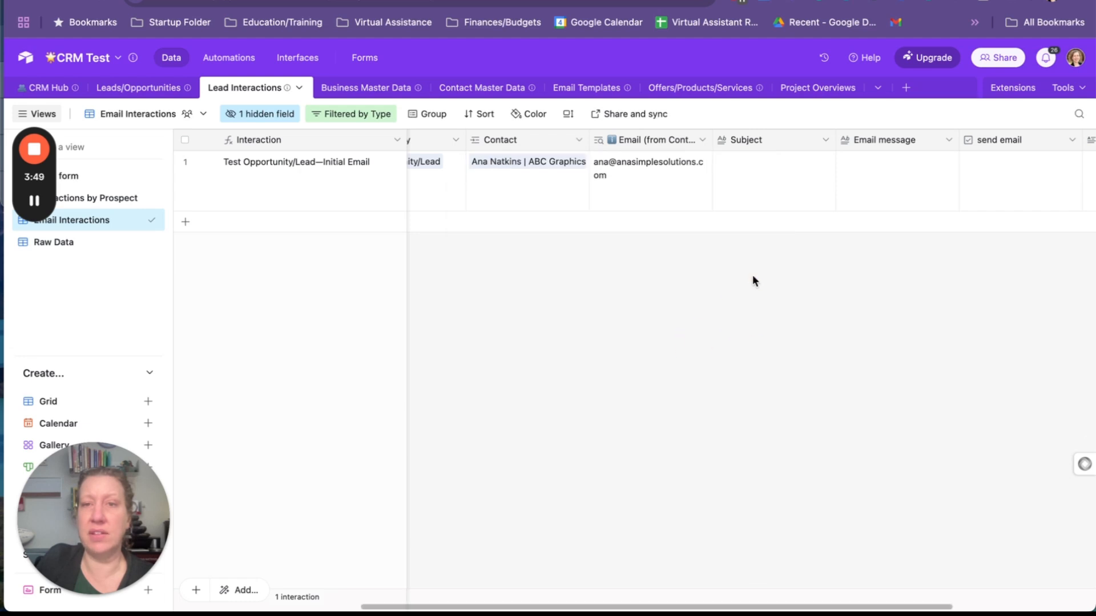
click(703, 141)
click(705, 179)
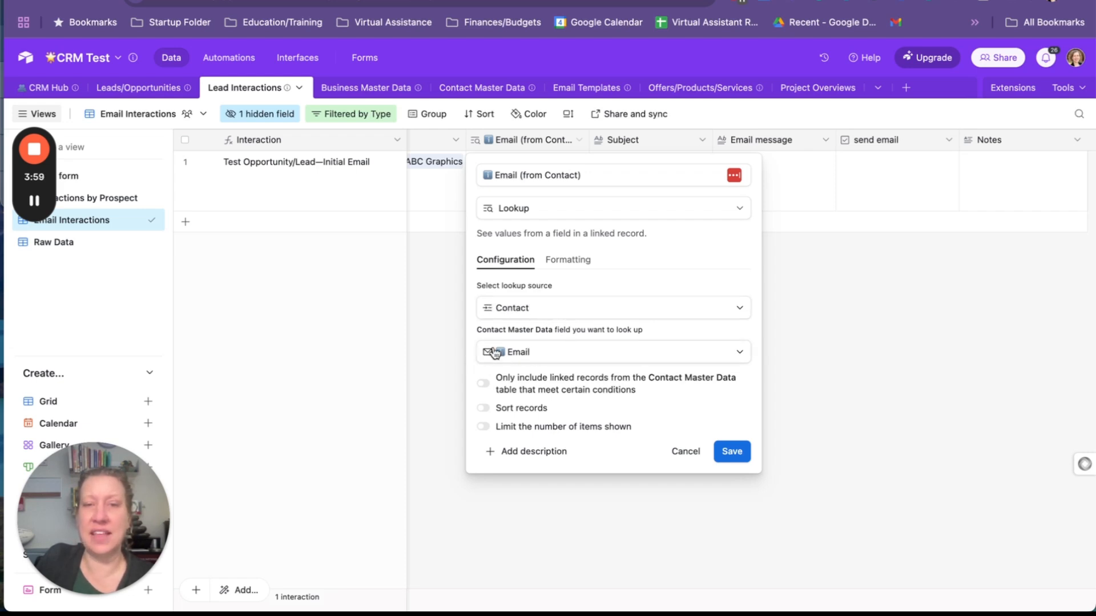
click(692, 457)
Enter "Great to meet you the other night." as the interaction's Subject
click(579, 195)
click(682, 250)
click(630, 185)
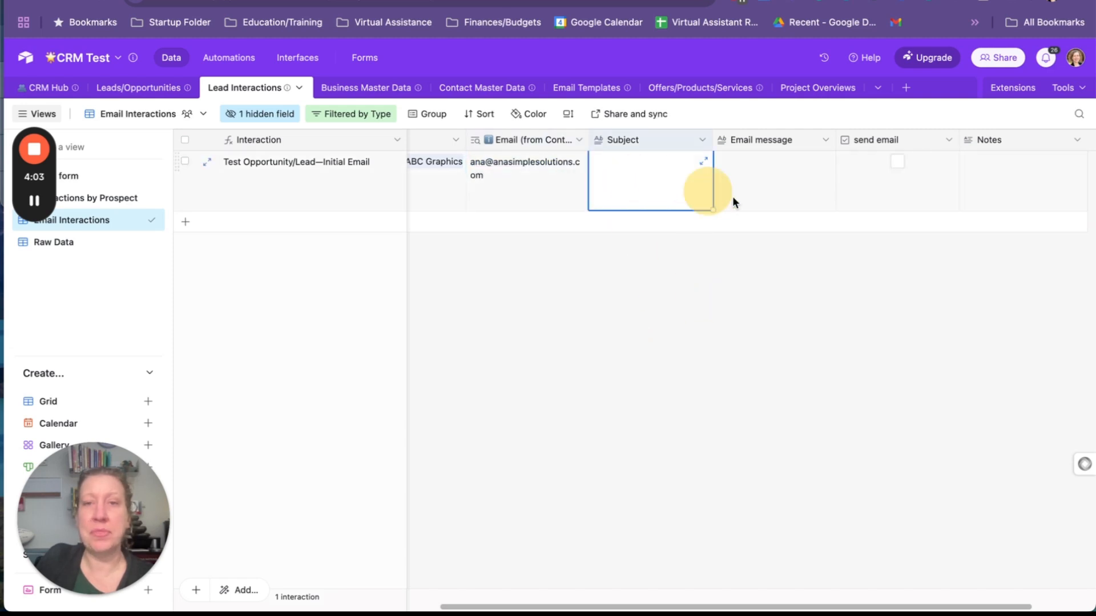
click(774, 194)
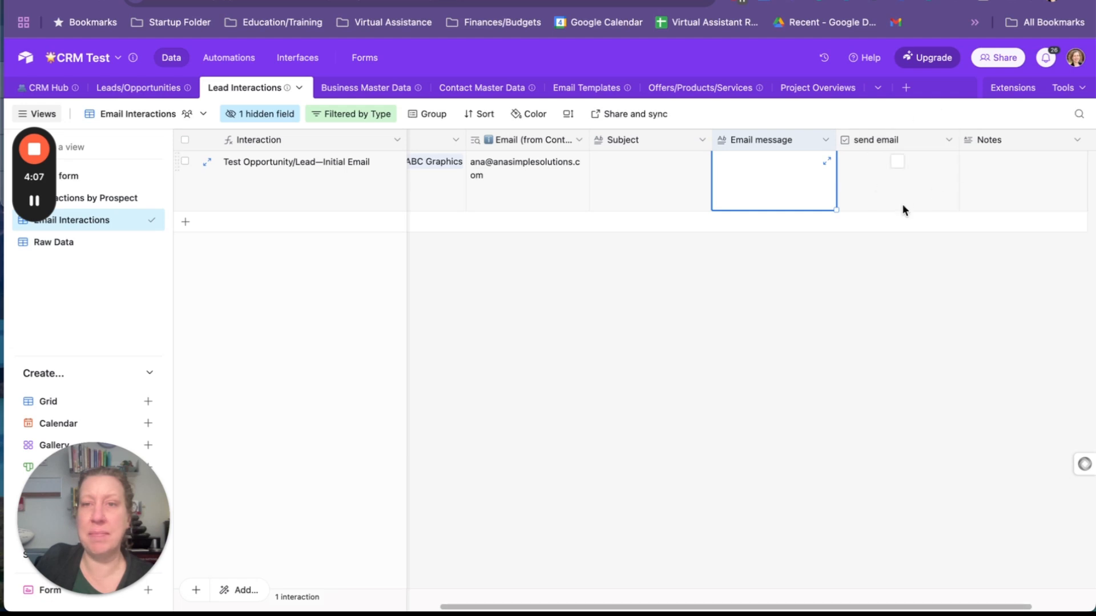
click(645, 196)
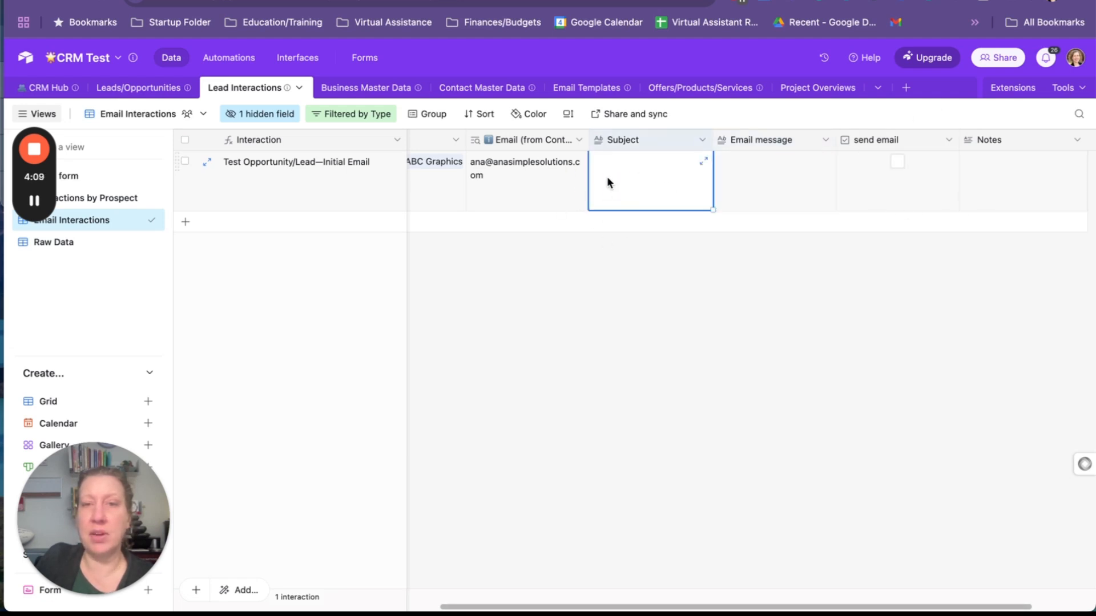
text(Great to meet you )
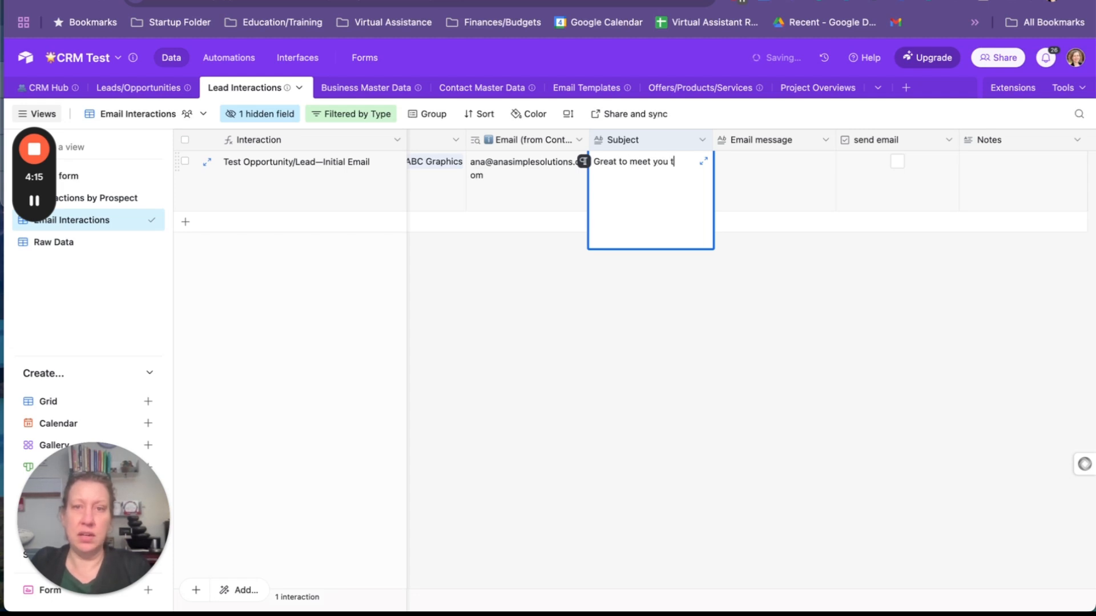
text(the other night.)
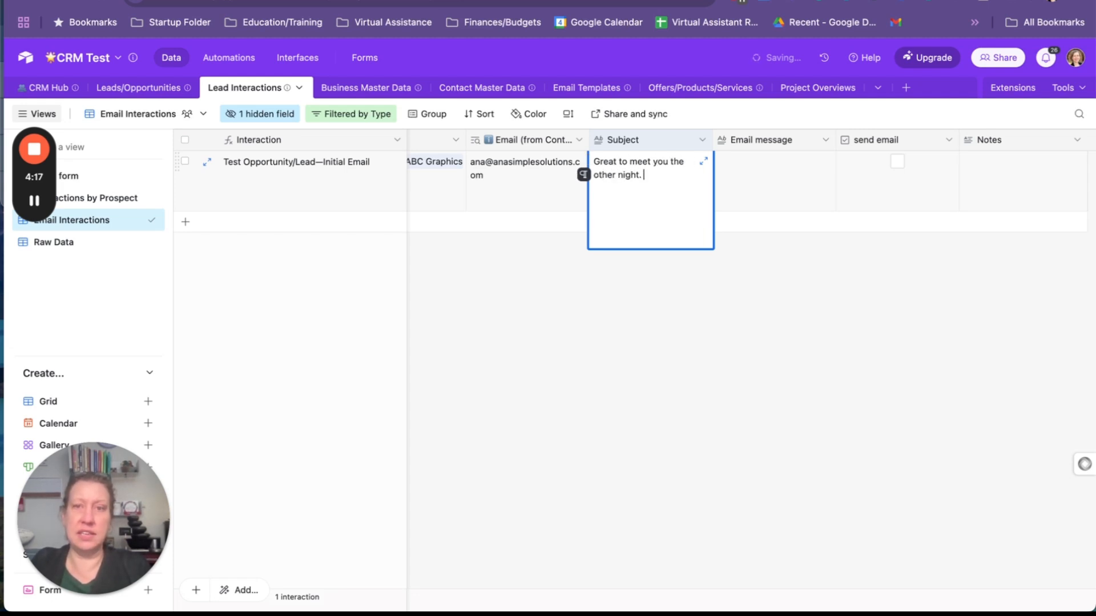
Fill in the Email message with a greeting beginning "Hi there, It was great to meet you the other night."
click(751, 190)
click(807, 173)
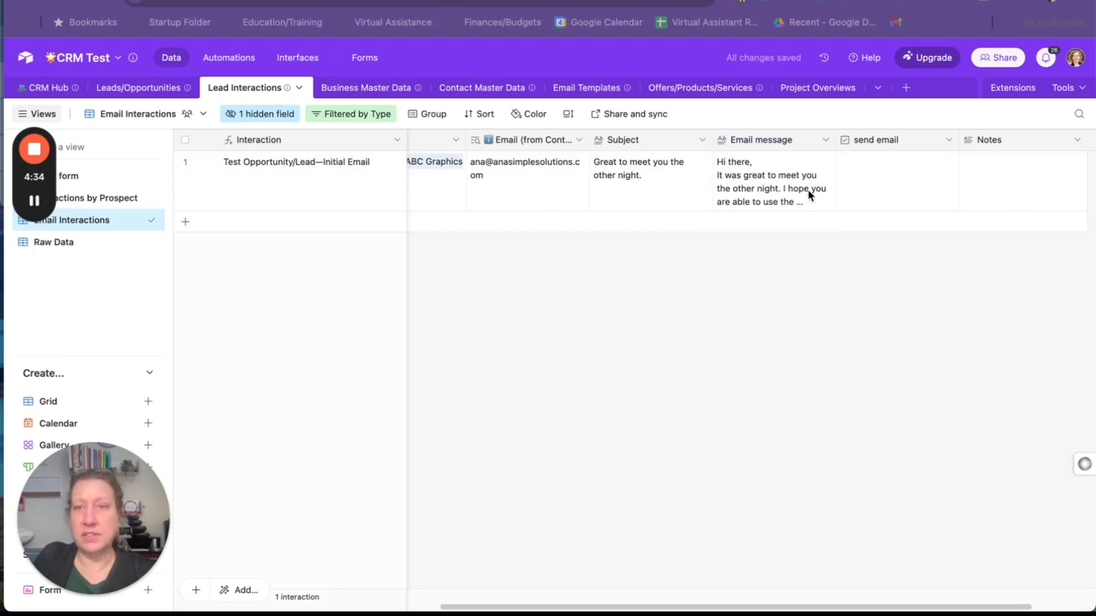
Tick the send email checkbox of the Test Opportunity/Lead initial email interaction
click(791, 179)
click(919, 239)
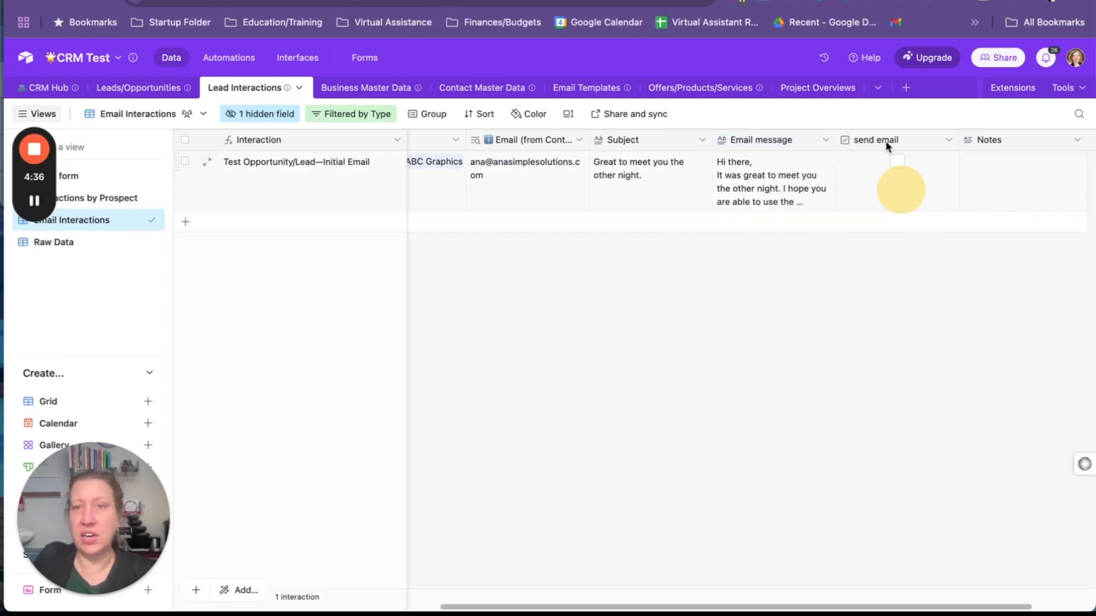
click(868, 186)
click(897, 162)
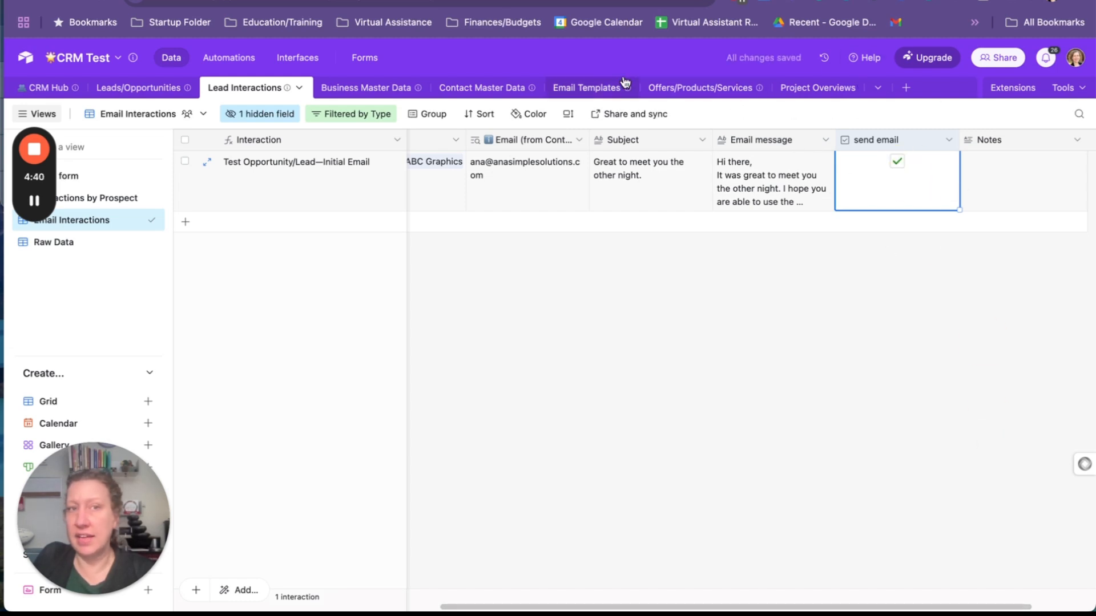
Open the Send interaction email automation and choose When record matches conditions on the Lead Interactions table as its trigger
click(223, 59)
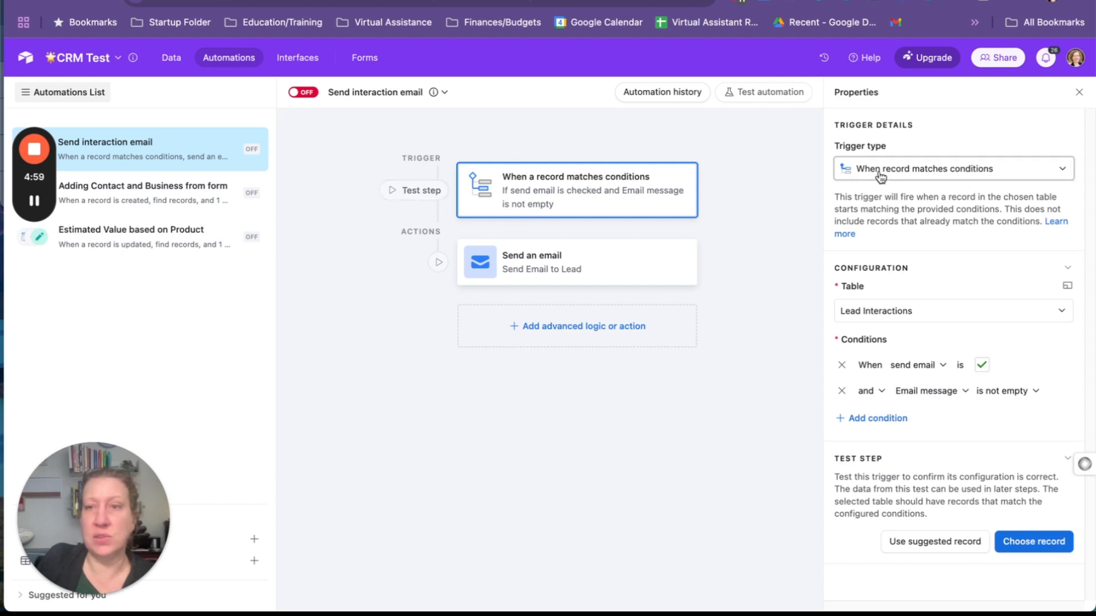
click(1016, 172)
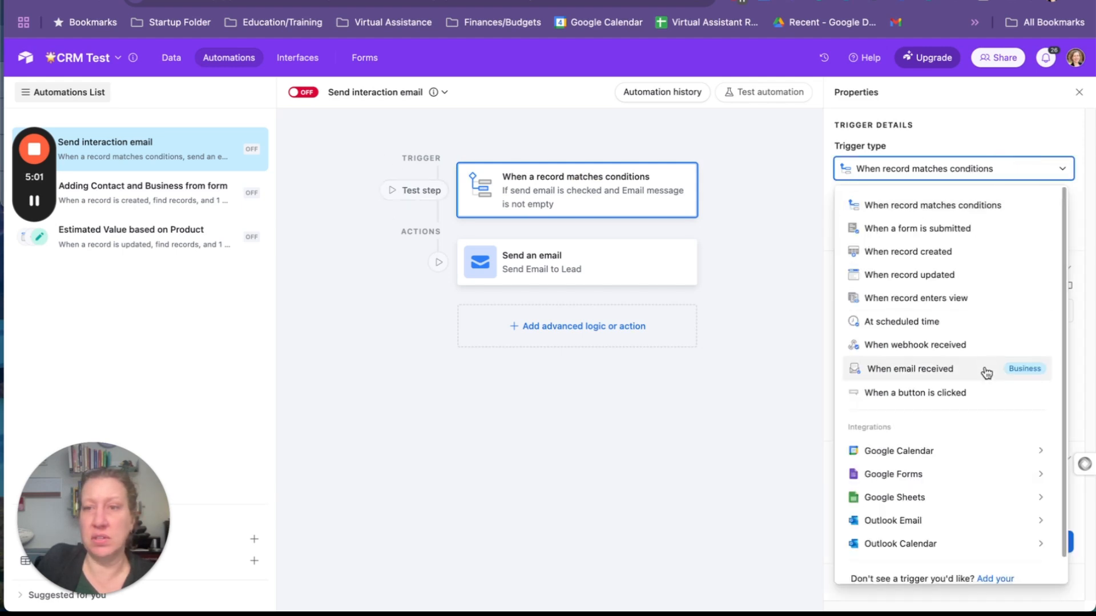
click(947, 205)
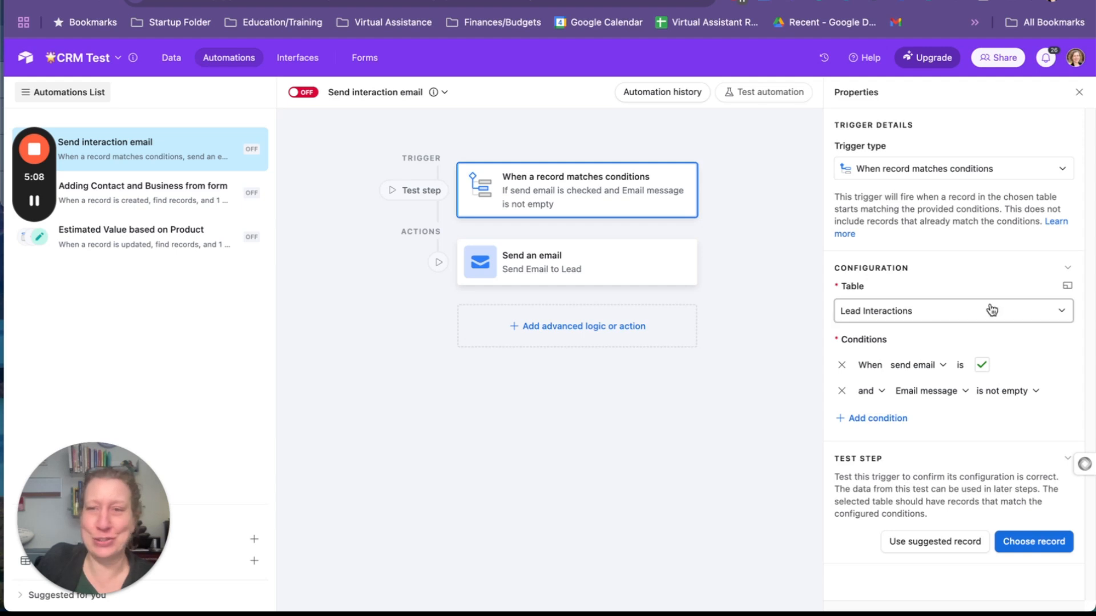
click(897, 315)
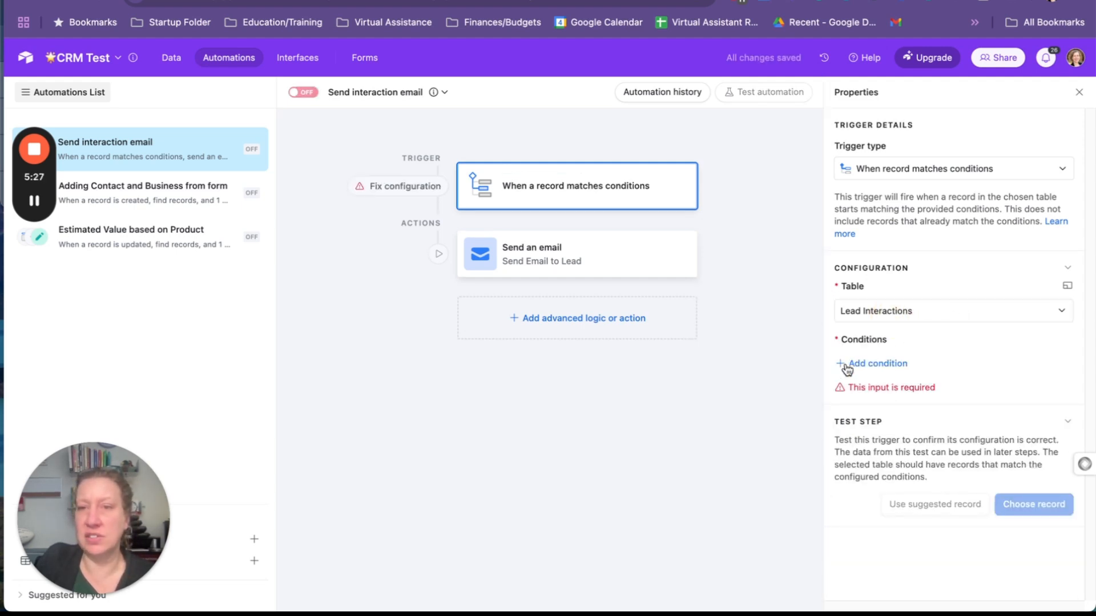
Replace the trigger's existing conditions with one requiring that send email is checked
click(849, 363)
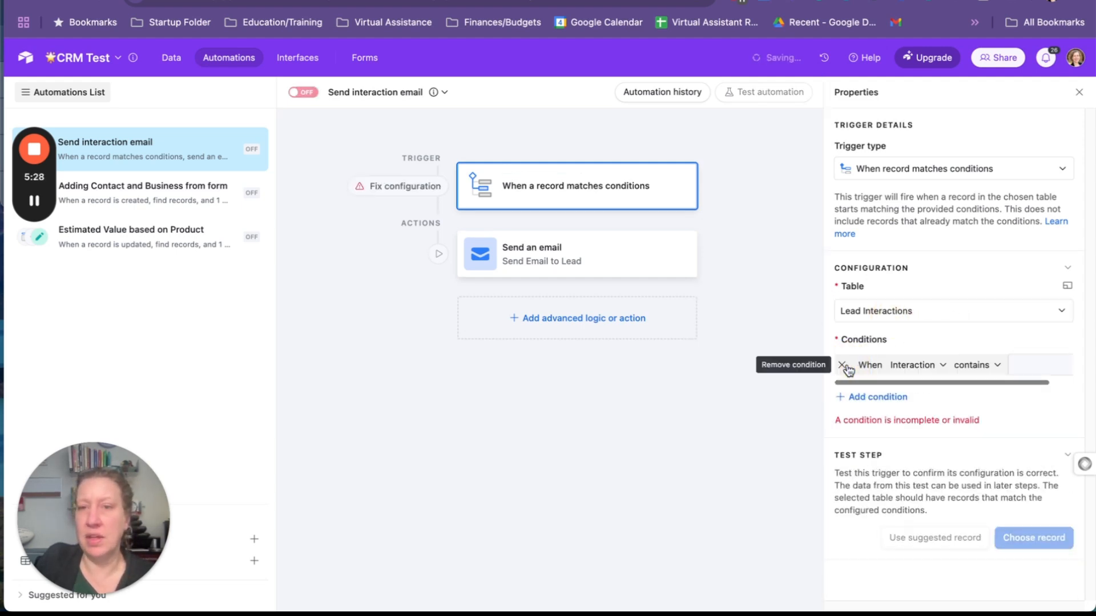
click(913, 368)
scroll(950, 468, down, 3)
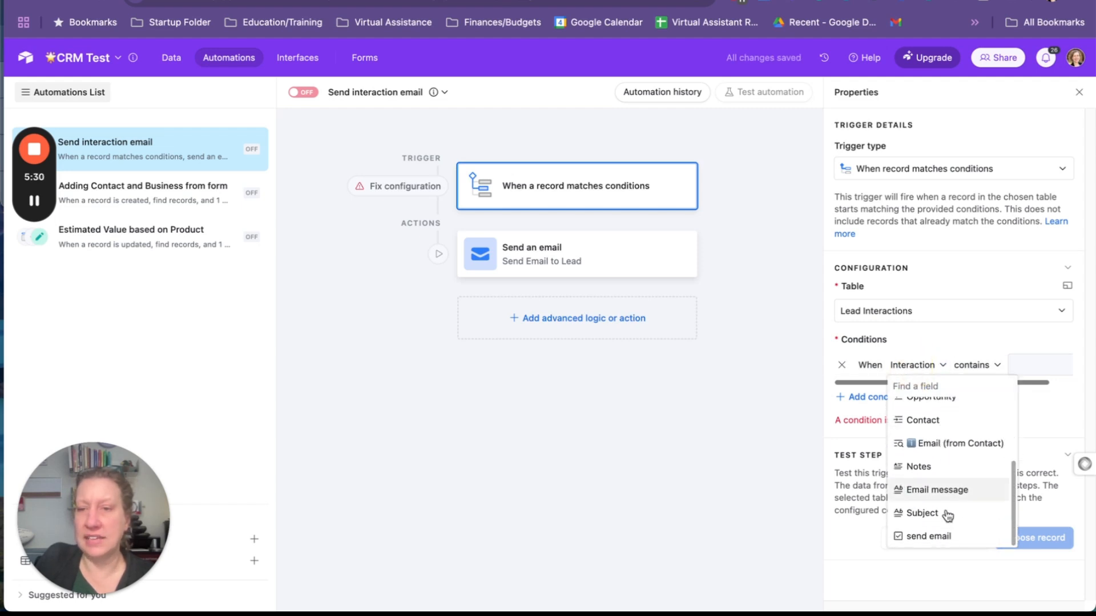
click(948, 539)
click(983, 365)
Add a second trigger condition requiring that Email (from Contact) is not empty
click(874, 392)
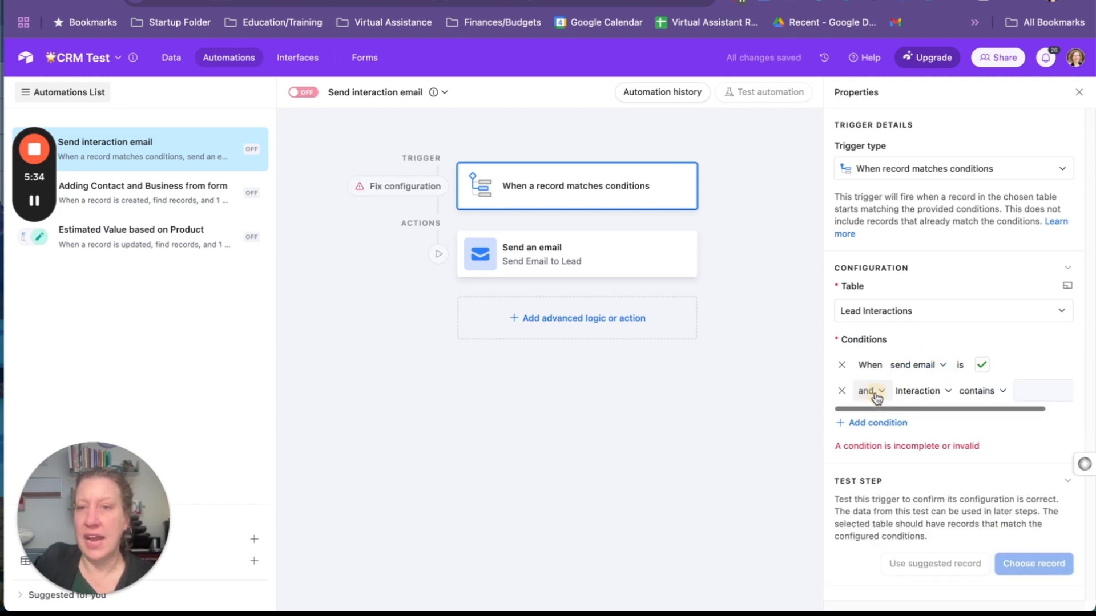
click(915, 388)
scroll(925, 480, down, 2)
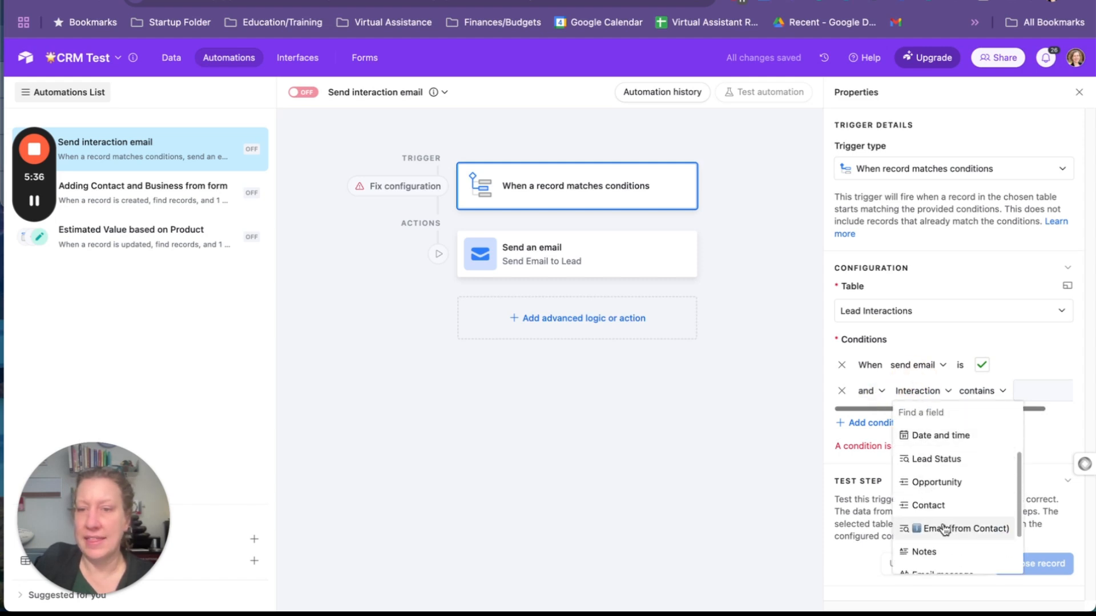
click(944, 529)
click(1045, 389)
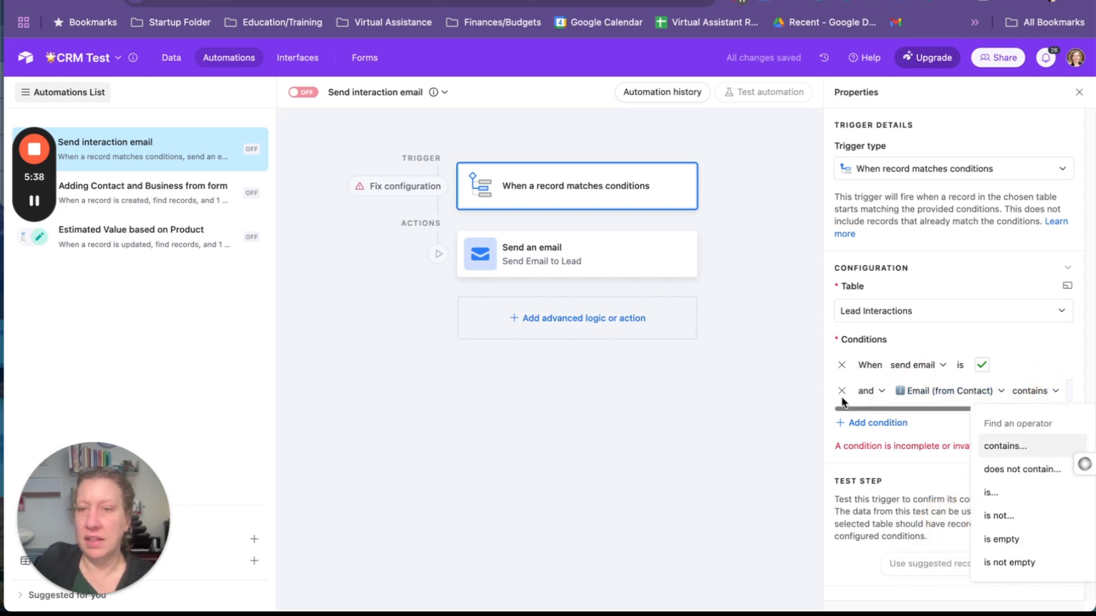
click(998, 561)
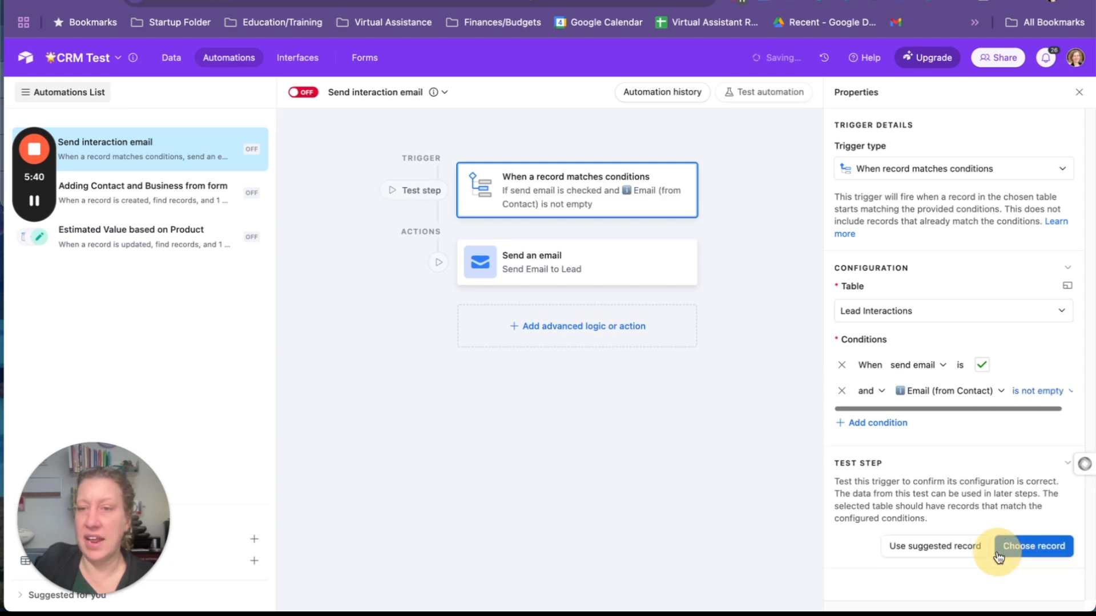
Test the trigger with a chosen Lead Interactions record
drag(910, 407, 851, 420)
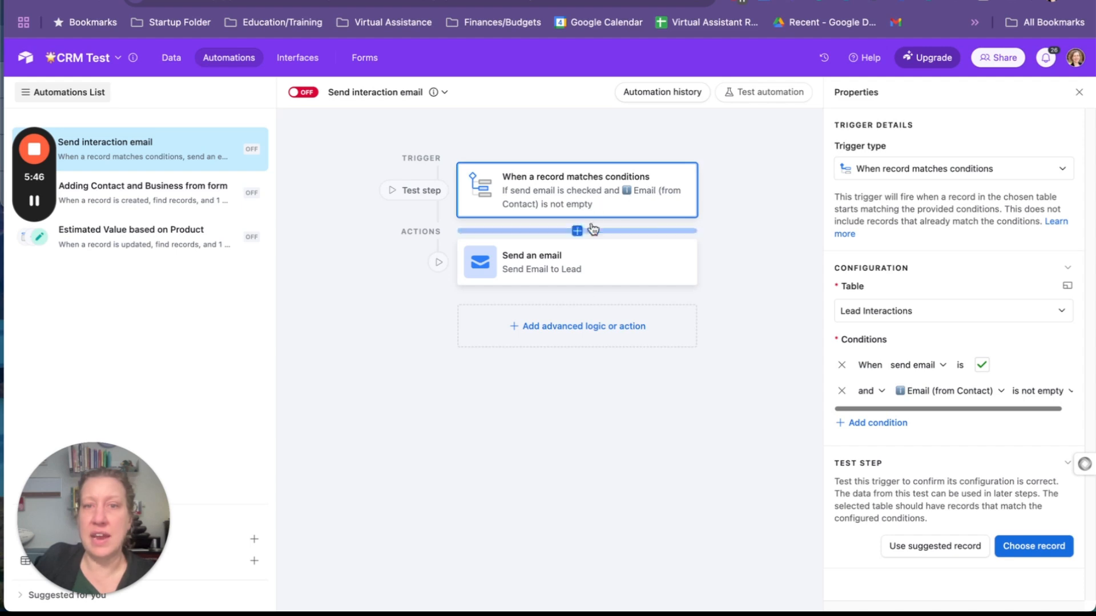
click(1059, 550)
click(551, 227)
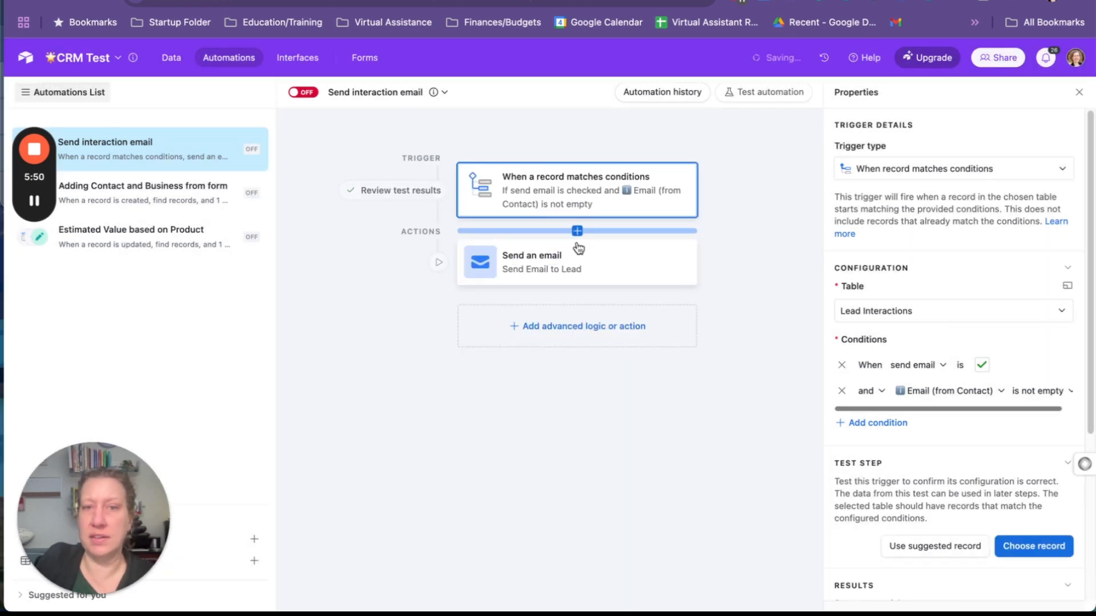
Change the automation's Send an email action to the Gmail integration's Send email action and confirm the change
click(599, 264)
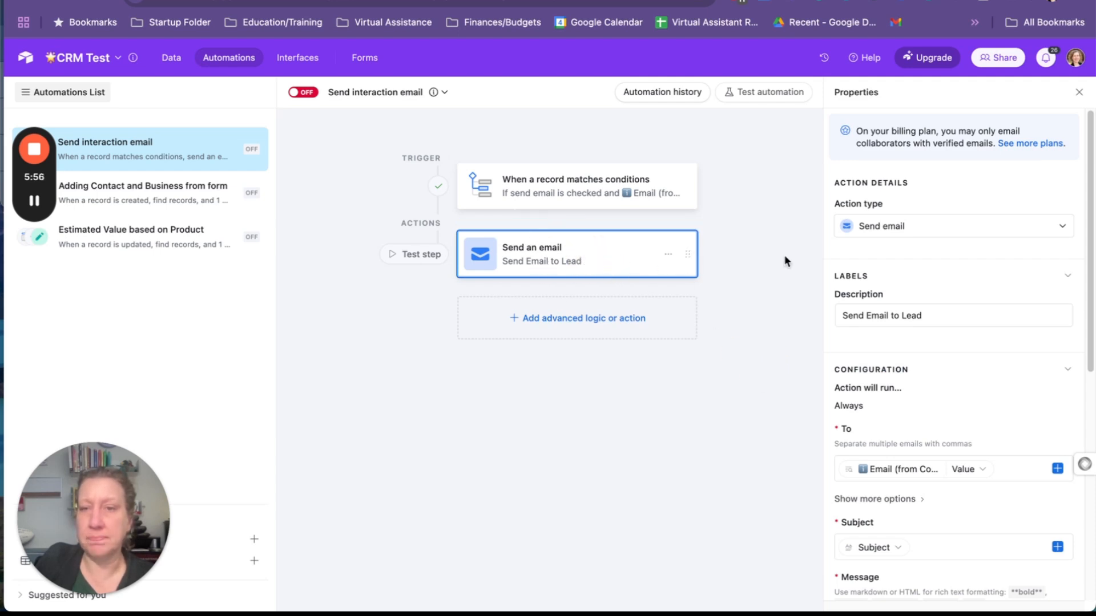
click(918, 237)
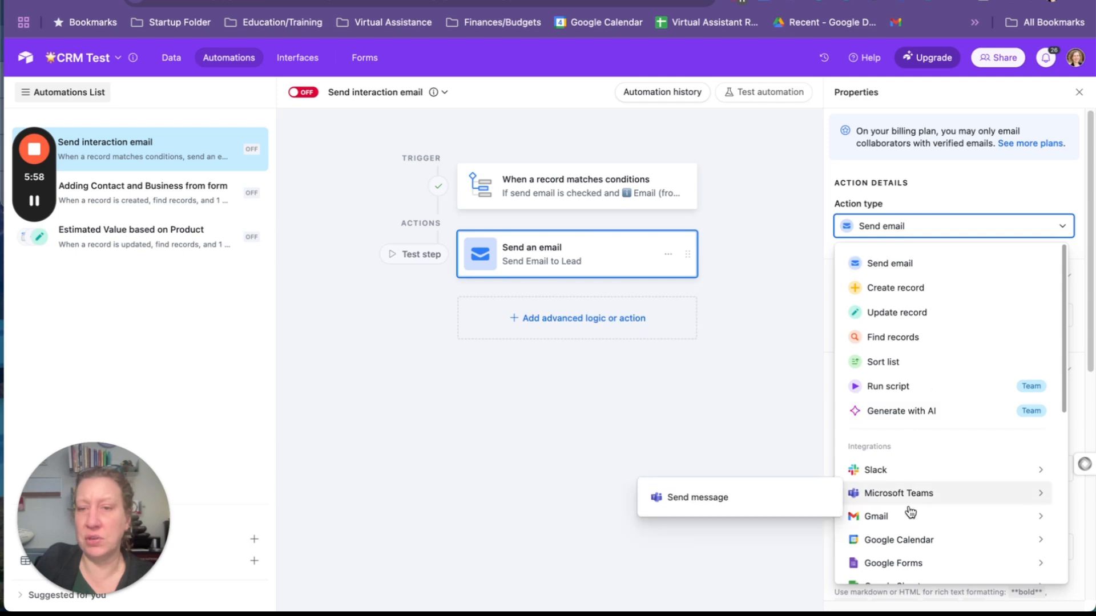
mouse_move(909, 524)
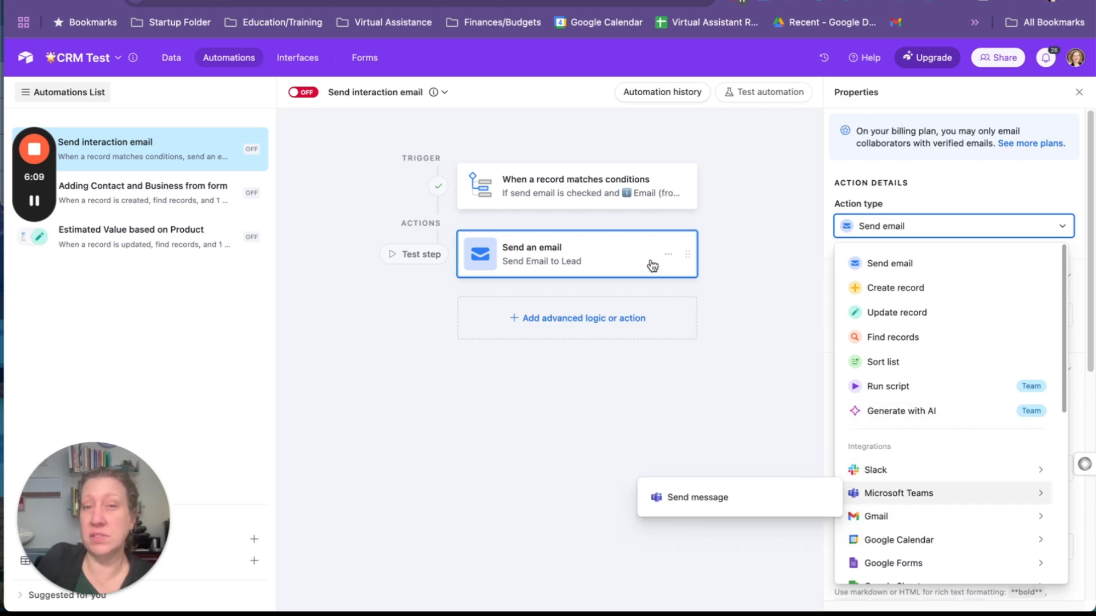
mouse_move(873, 516)
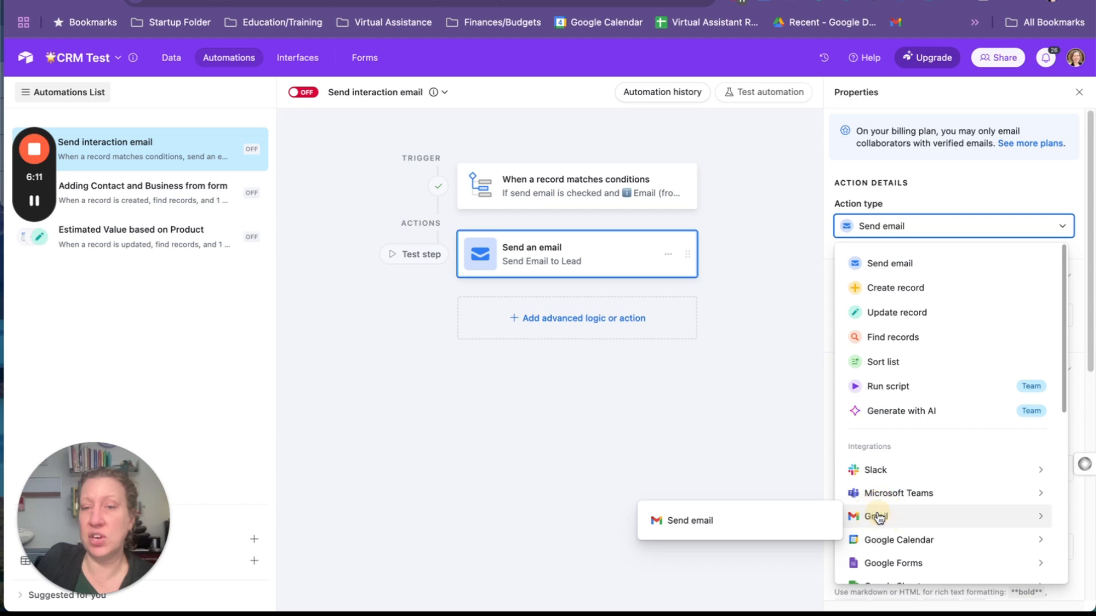
click(750, 522)
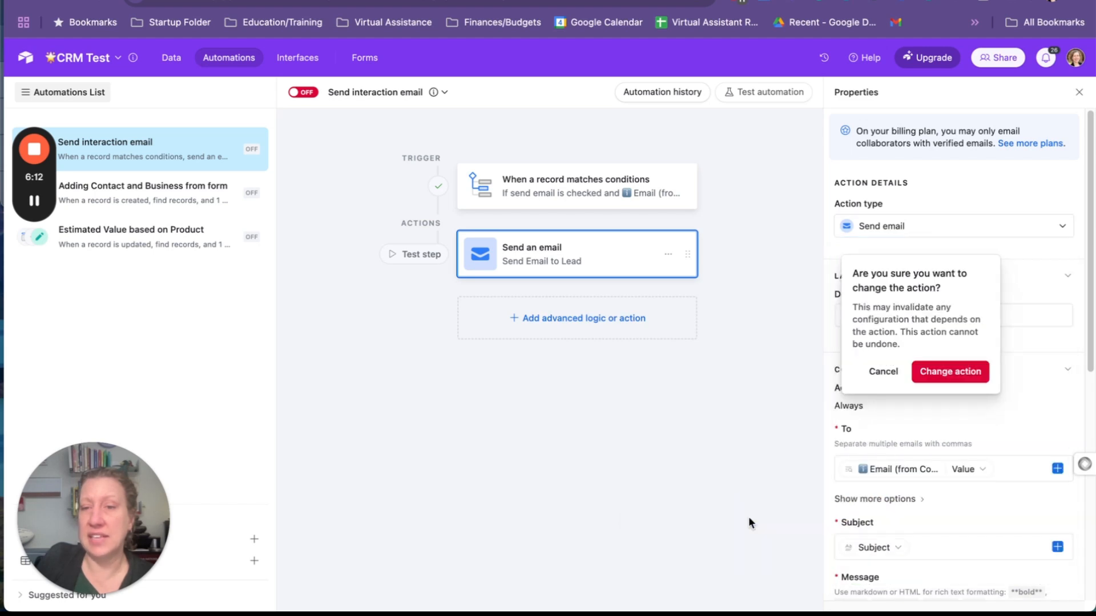
click(950, 372)
Set the Gmail action to send from the connected account listed as Gmail account
click(932, 395)
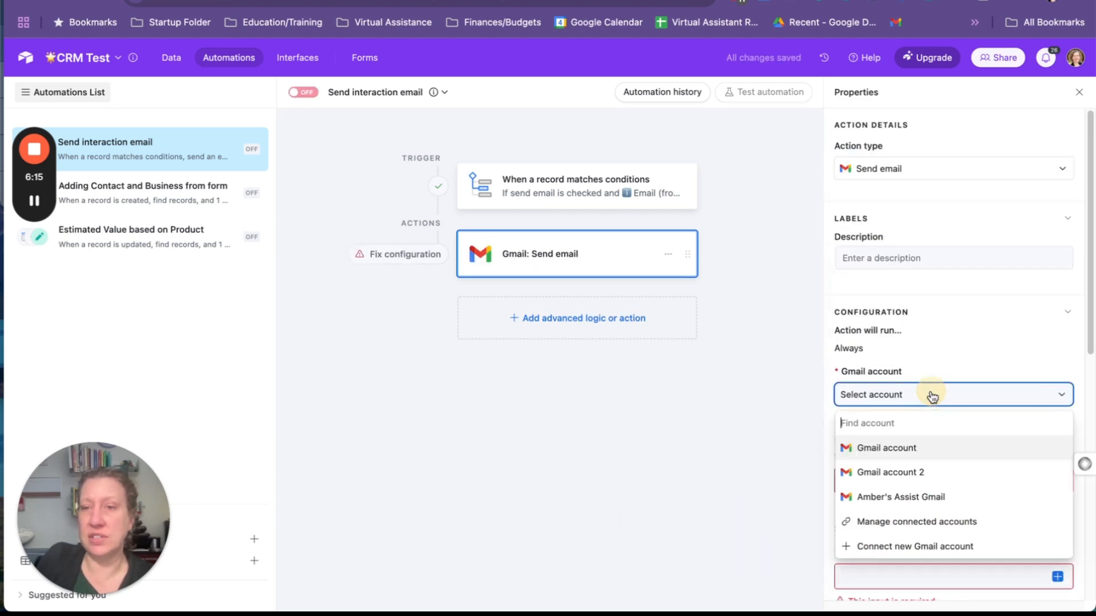
click(920, 447)
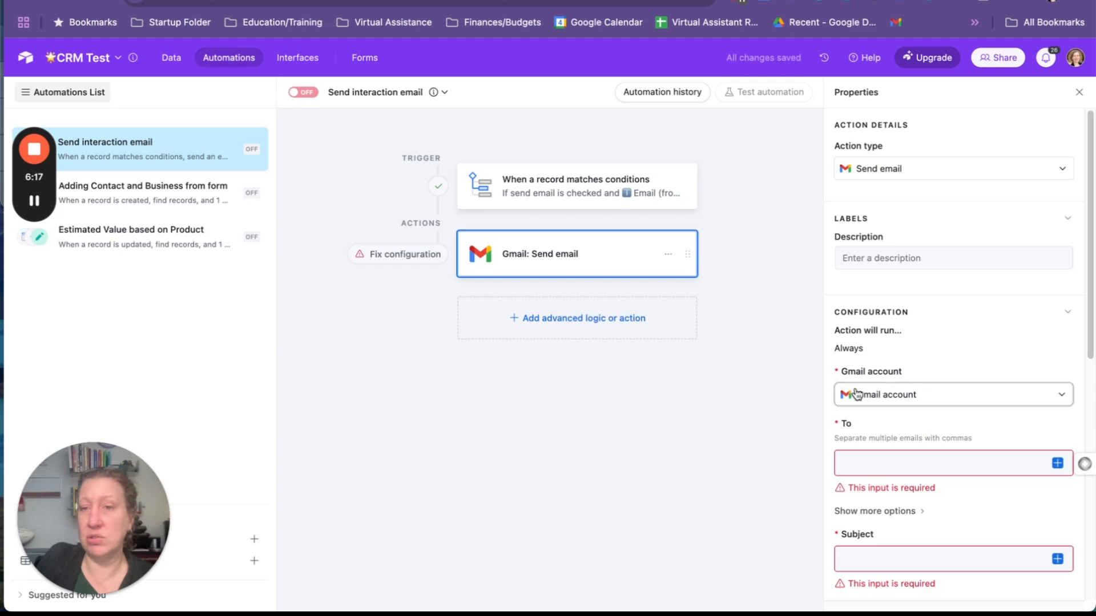
click(965, 400)
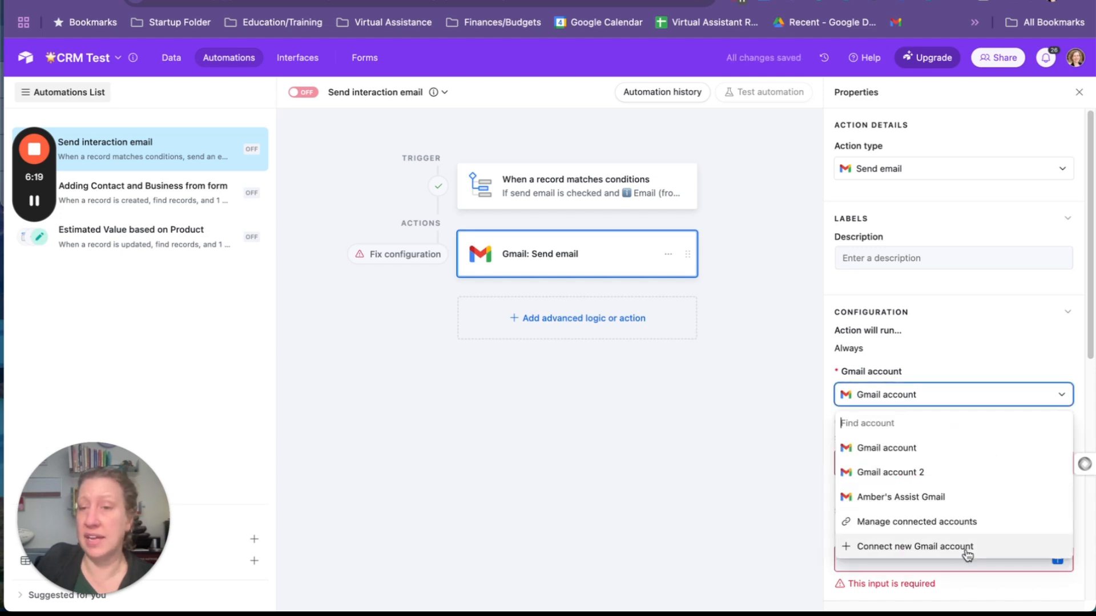
click(765, 542)
Set the Gmail action's To recipient to the value of Email (from Contact) from the triggering record
click(883, 463)
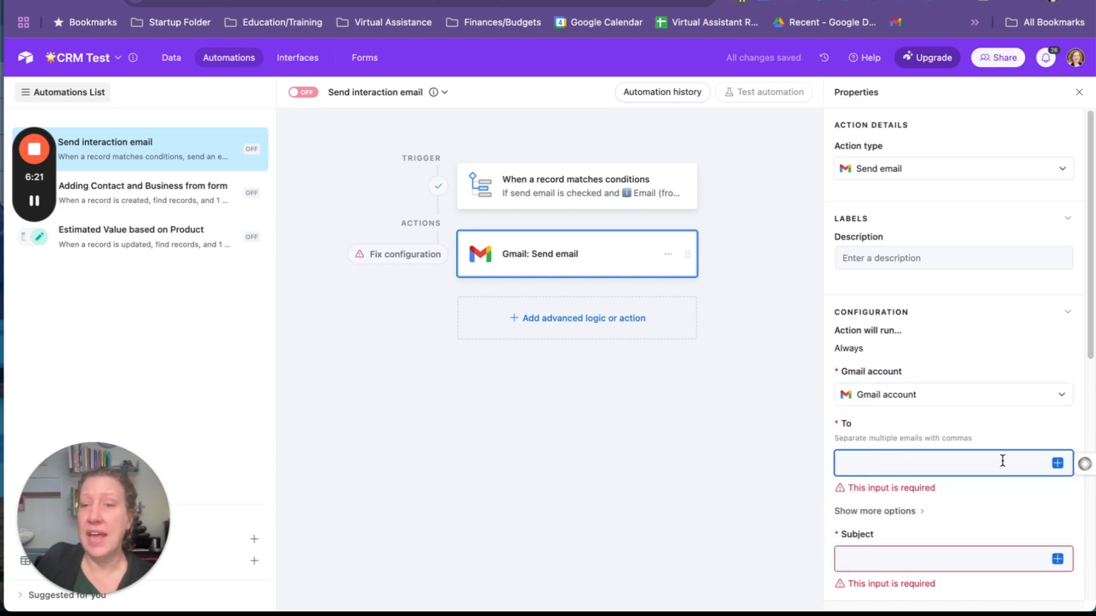
click(1058, 465)
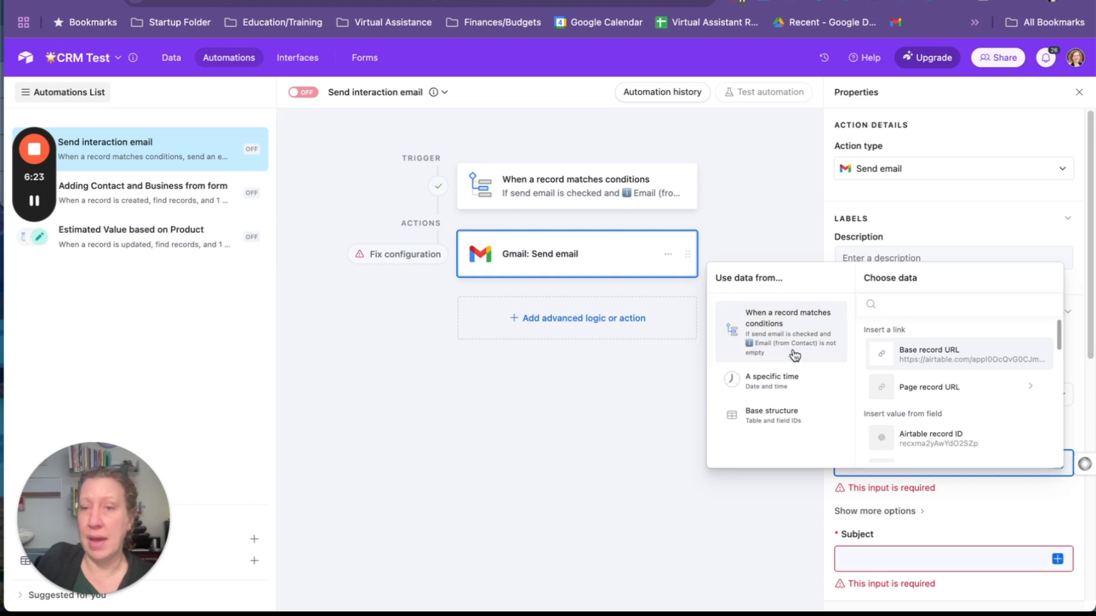
click(856, 466)
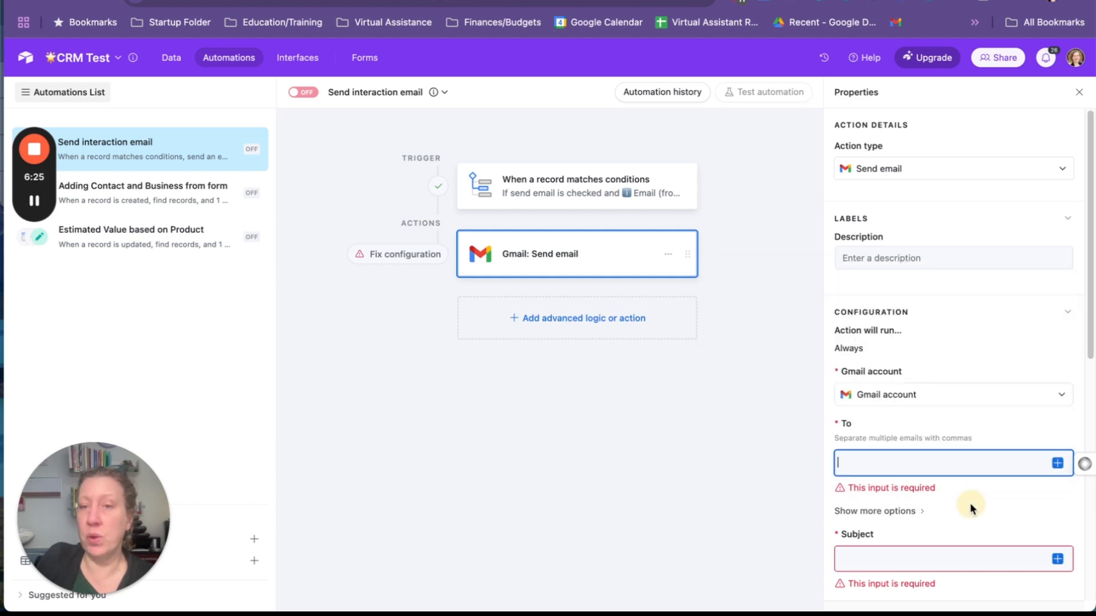
click(1058, 464)
scroll(957, 409, down, 3)
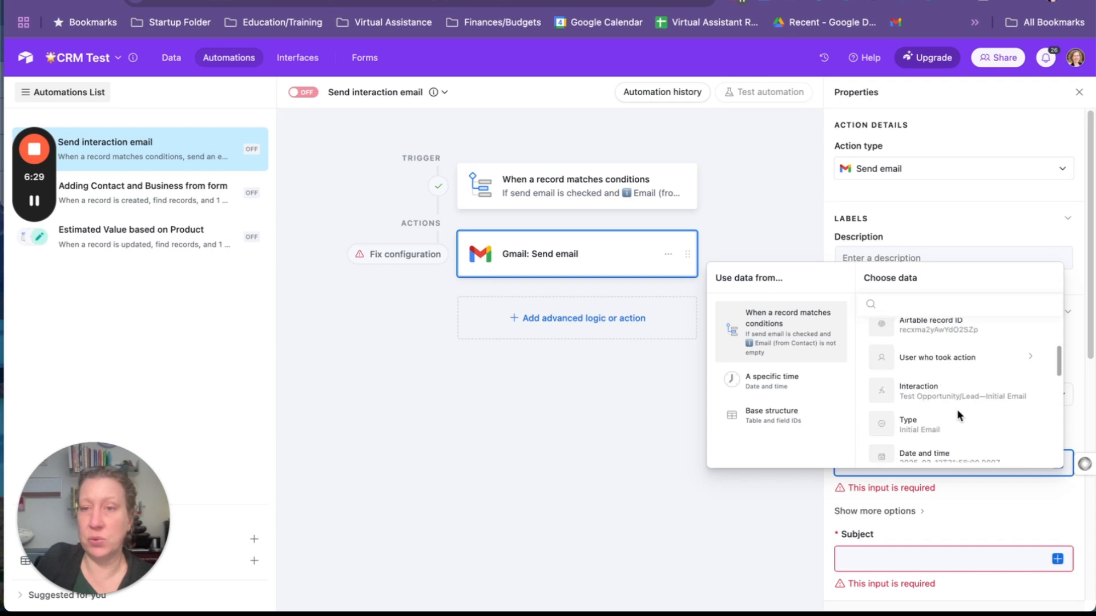
scroll(967, 435, down, 4)
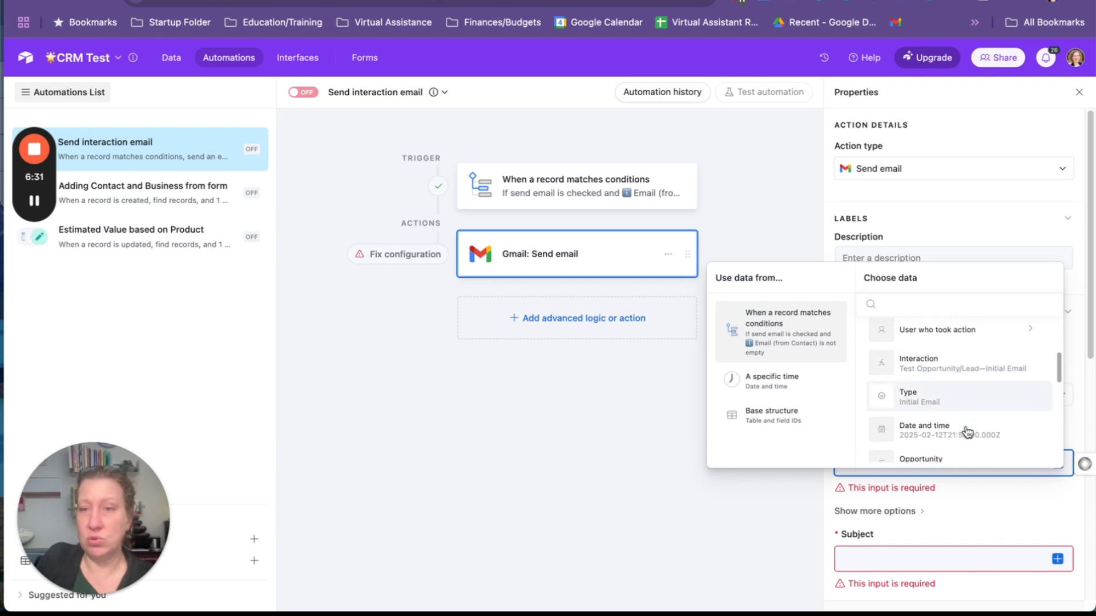
scroll(968, 354, down, 3)
scroll(971, 356, down, 2)
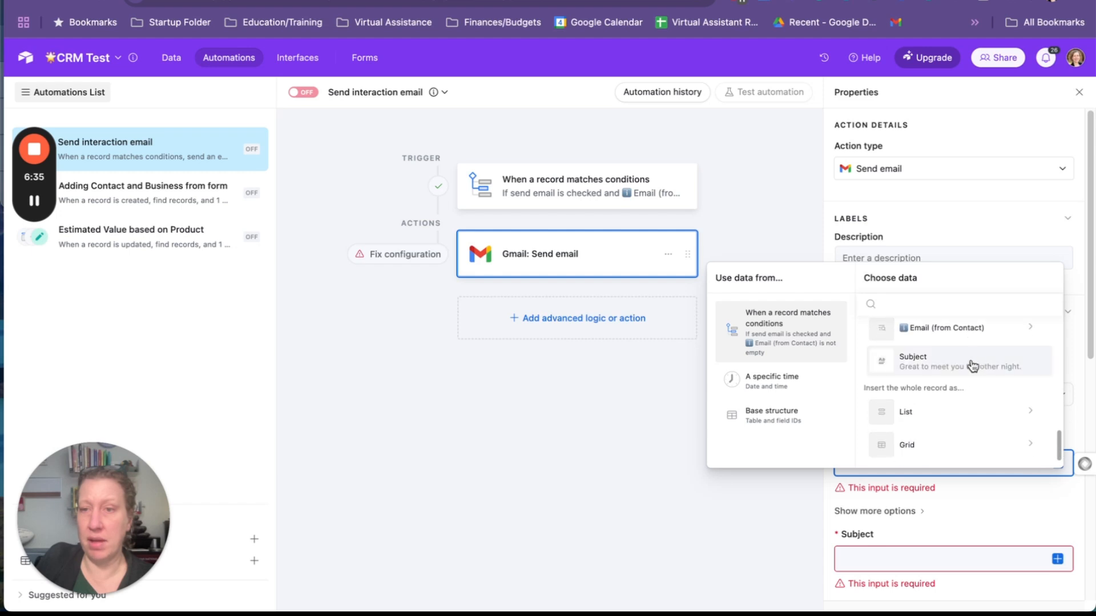
click(983, 346)
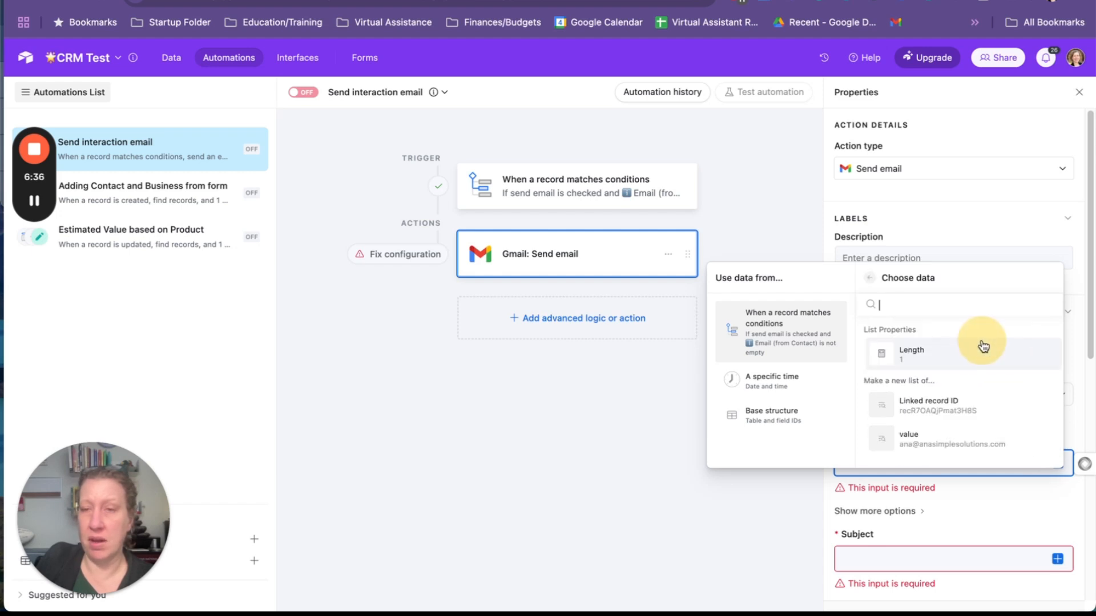
click(964, 447)
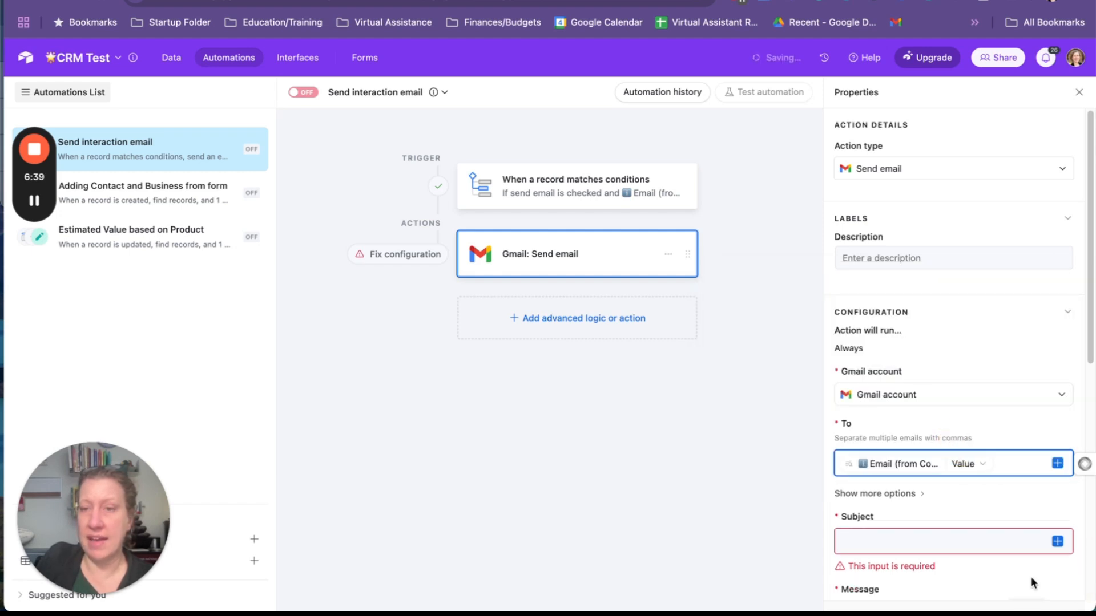
Find the triggering record's Subject field with "sub" and insert it as the Gmail action's Subject
click(1057, 542)
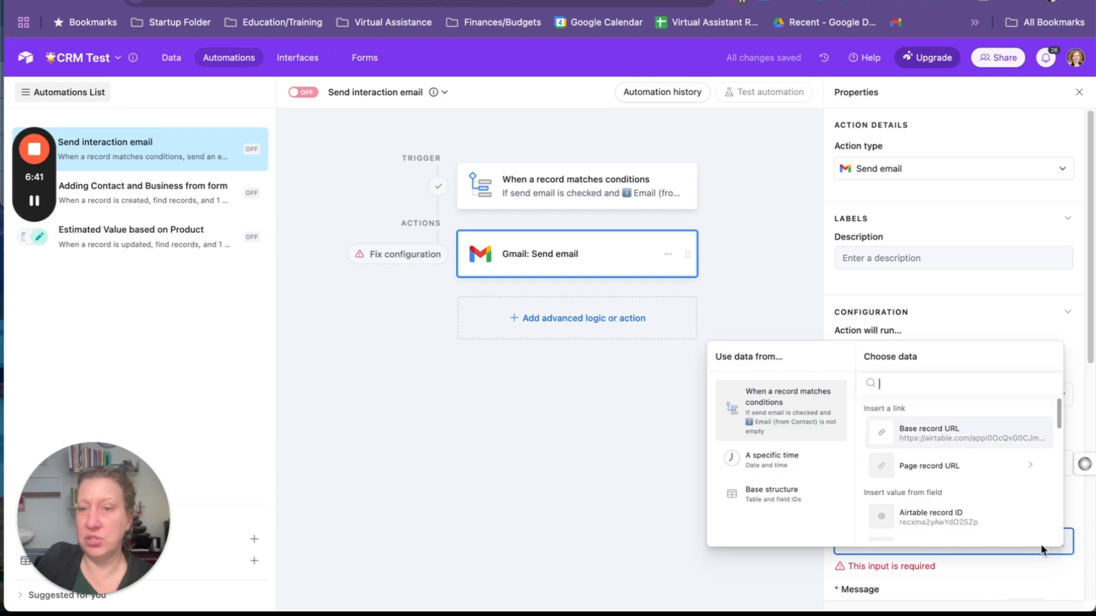
scroll(972, 494, down, 3)
scroll(972, 500, down, 3)
click(961, 384)
text(sub)
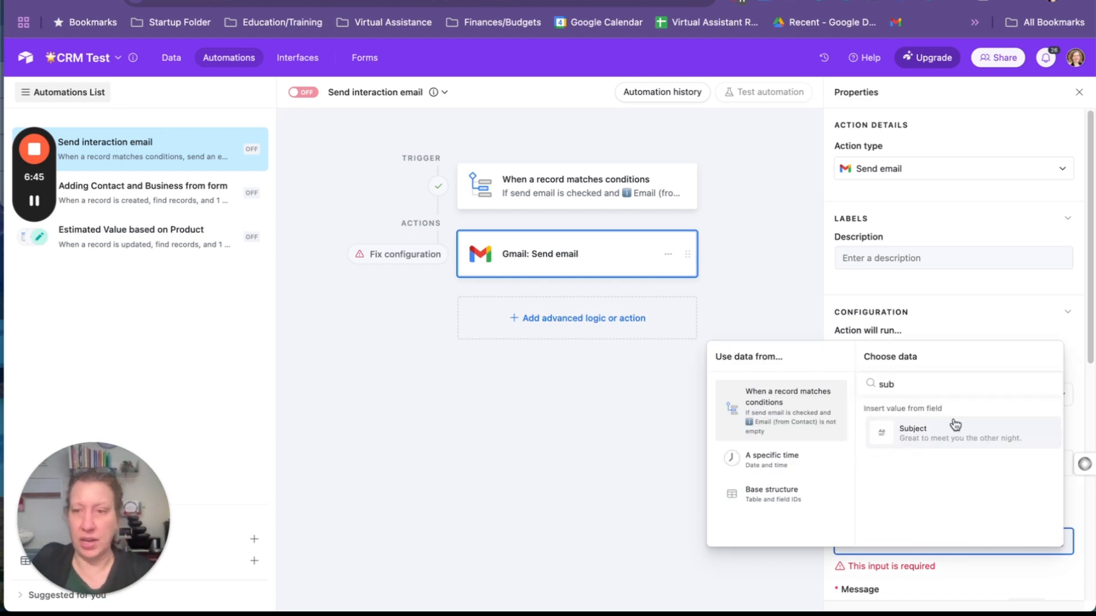
click(978, 439)
Insert the triggering record's Email message field as the Gmail action's Message
scroll(977, 437, down, 5)
click(907, 308)
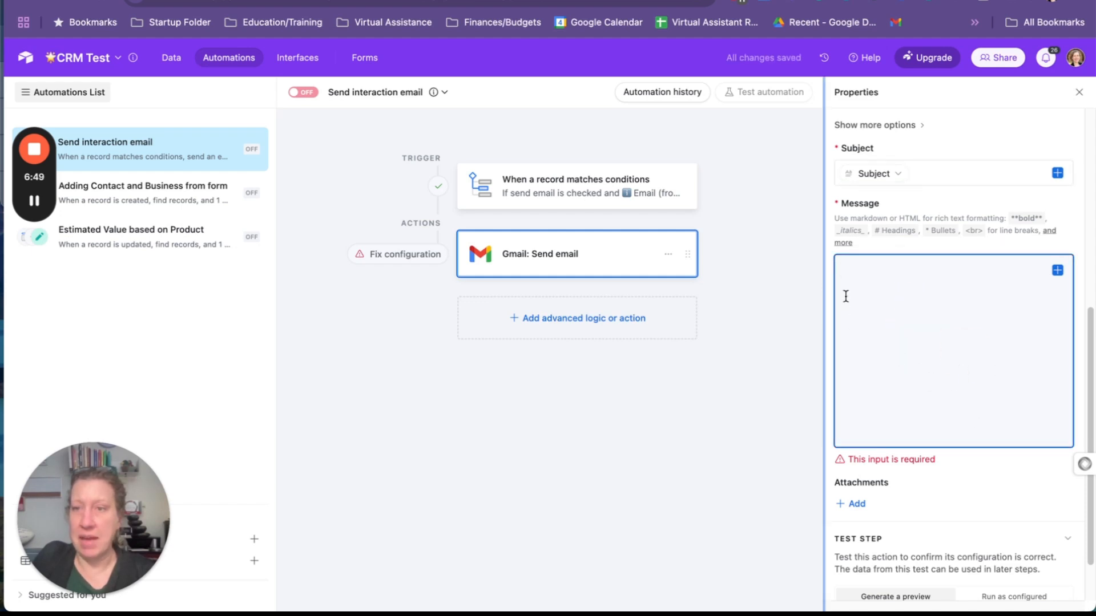
click(1057, 271)
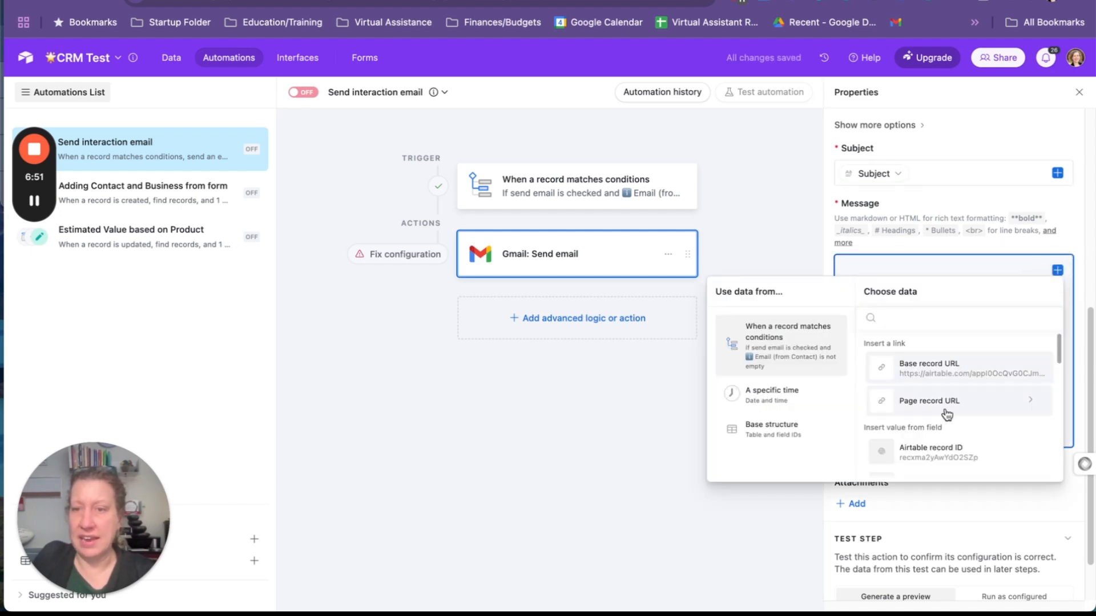
scroll(944, 405, down, 5)
scroll(946, 404, down, 4)
scroll(946, 401, up, 3)
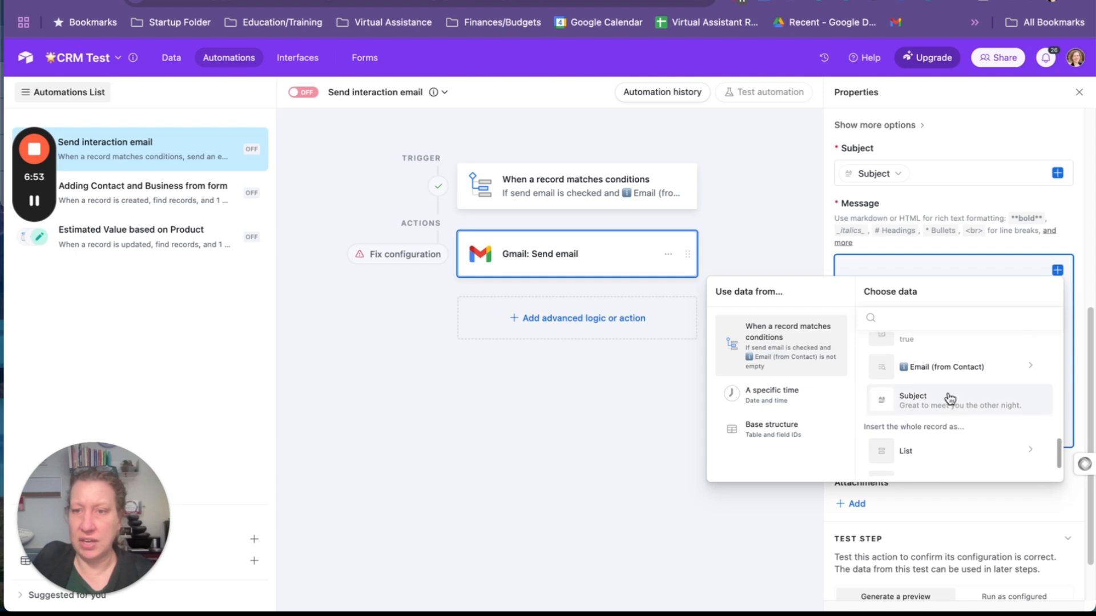
click(959, 428)
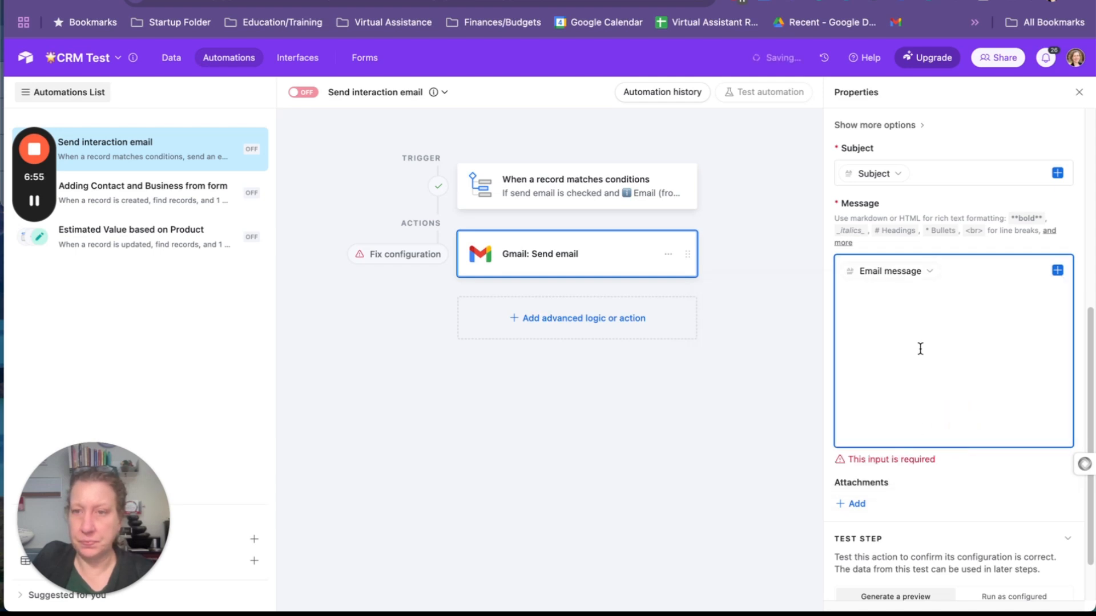
Below the Email message value, add the sign-off "Best Wishes," followed by the sender's first name after blank lines
click(941, 333)
key(Return)
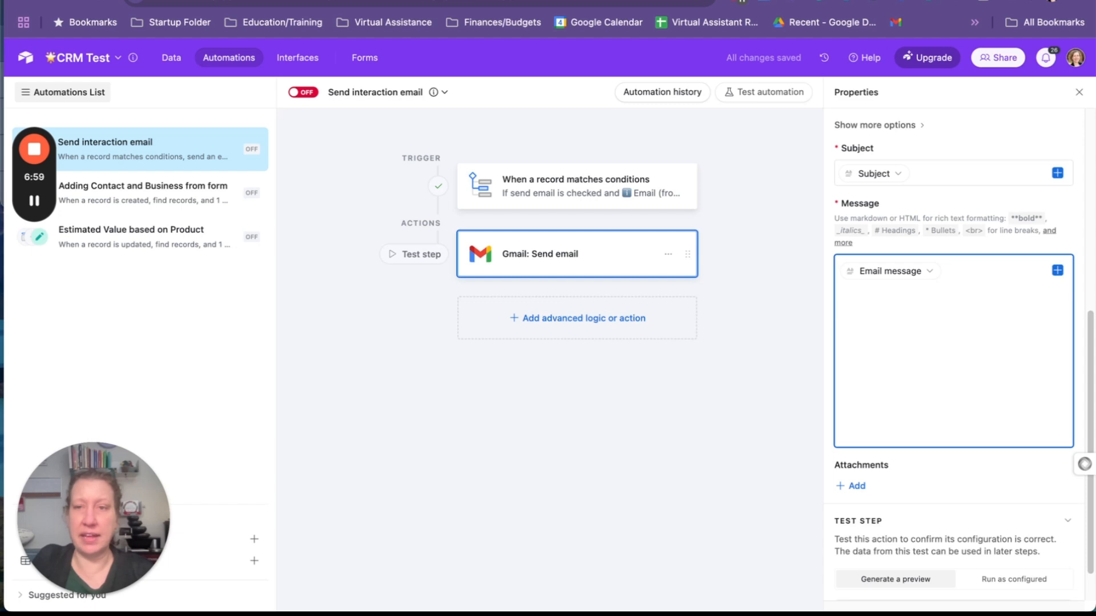
text(Th)
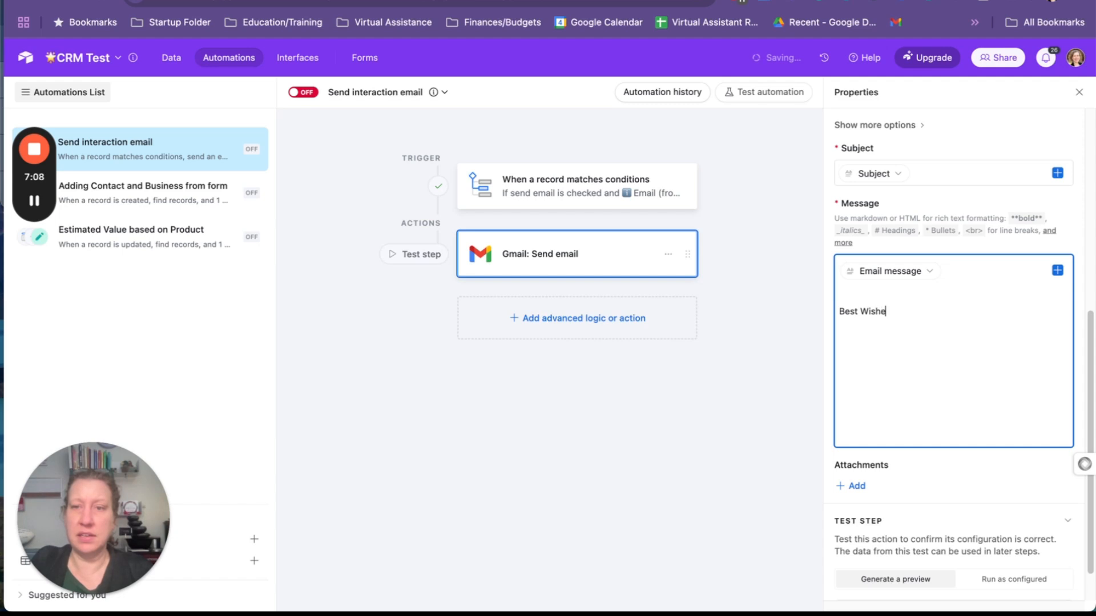
click(981, 487)
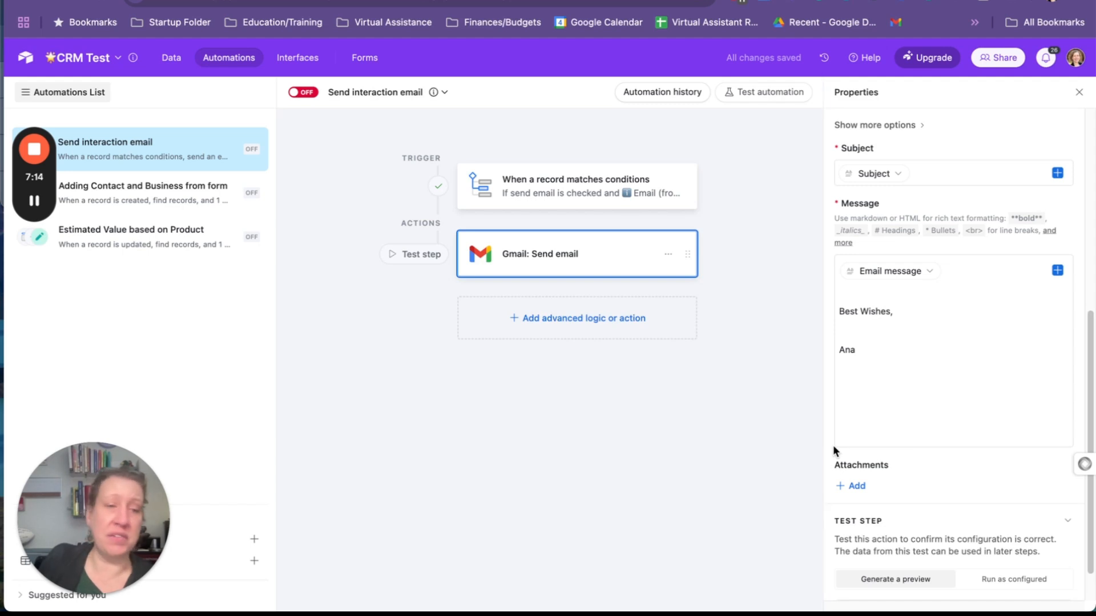
Generate a preview of the Gmail action's email, review its message body and sign-off, and close the preview
scroll(970, 494, down, 2)
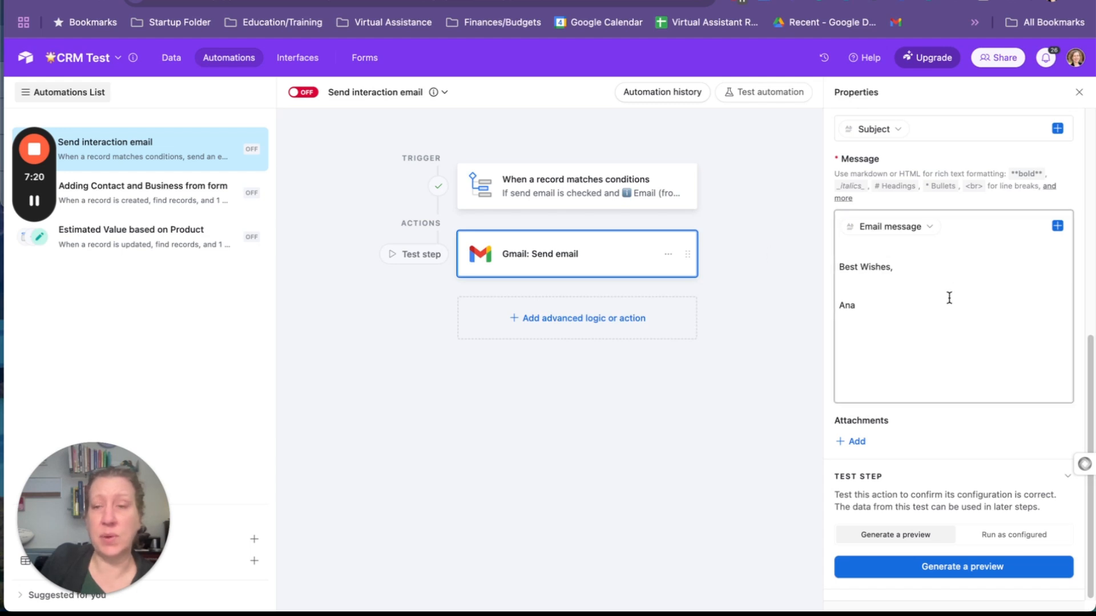
click(983, 567)
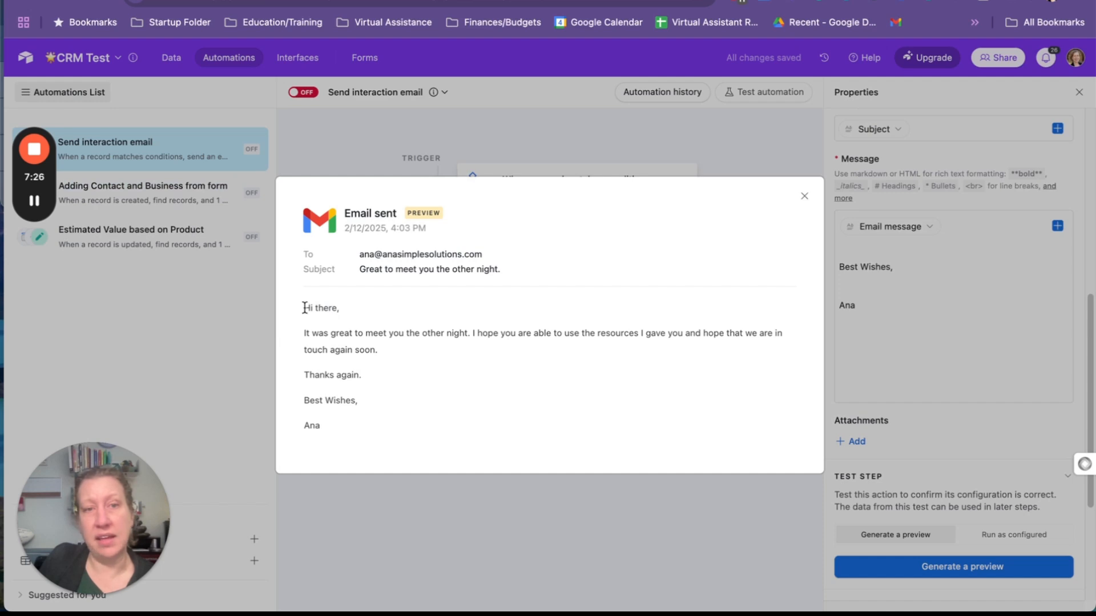
drag(305, 308, 395, 433)
click(406, 440)
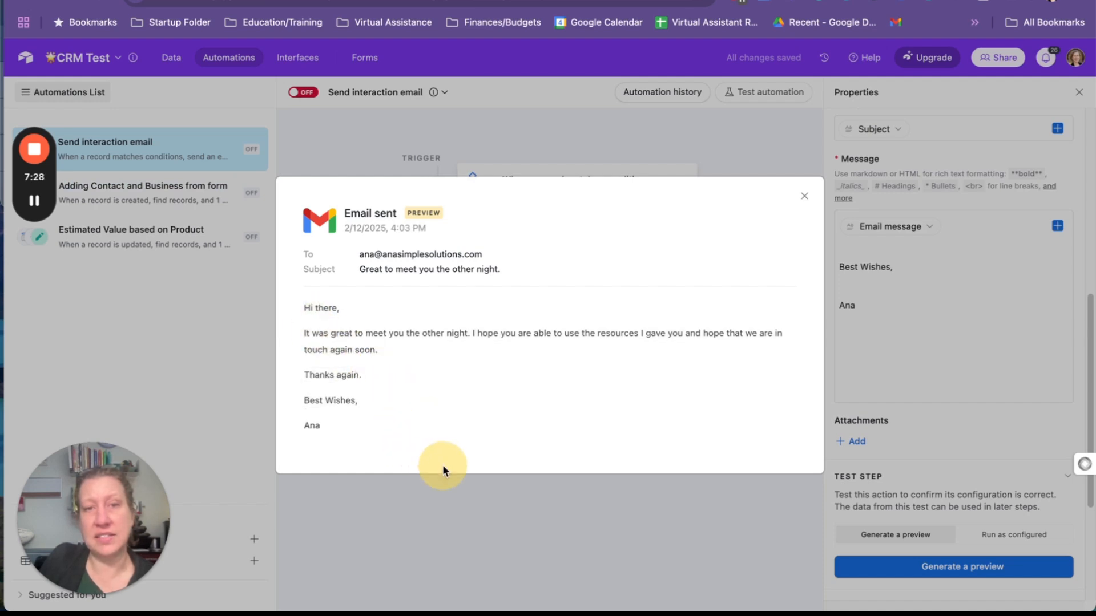
click(484, 523)
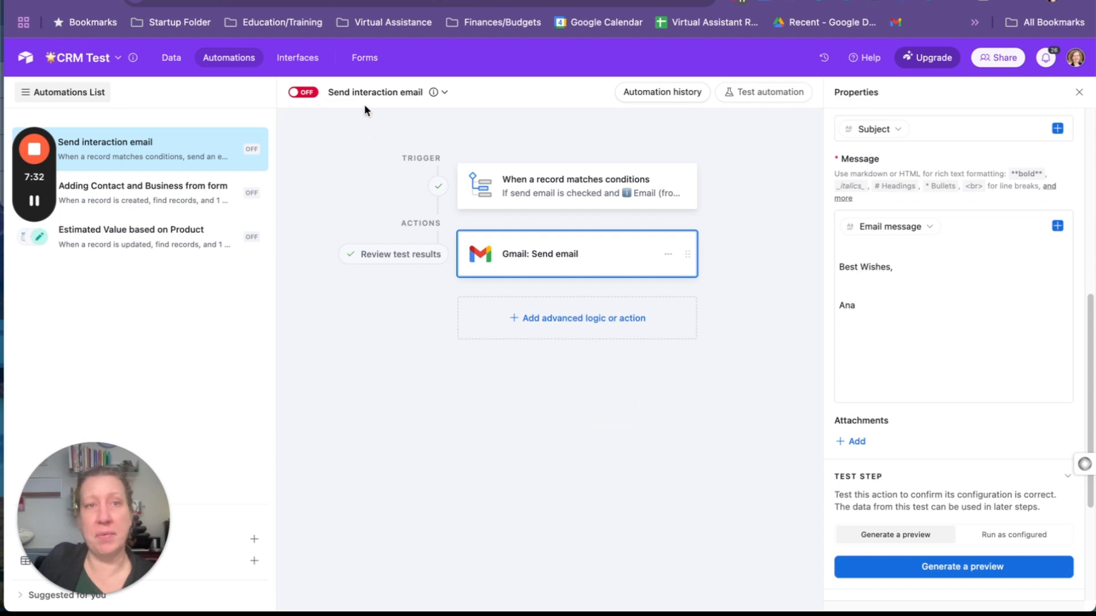
Leave the automation for the base's data and switch the Send interaction email automation on
click(171, 58)
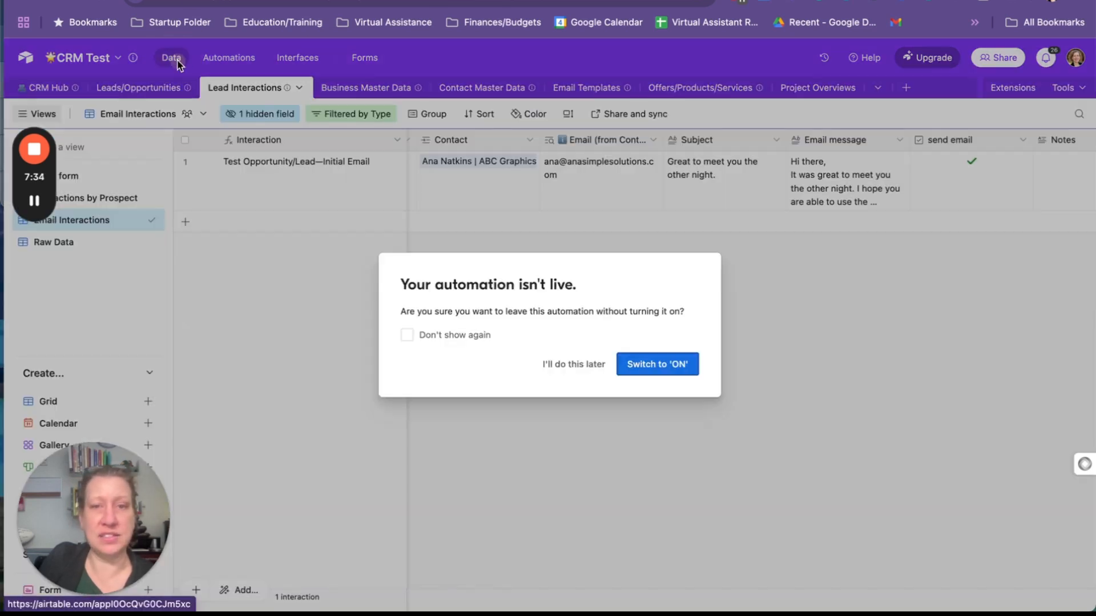
click(667, 368)
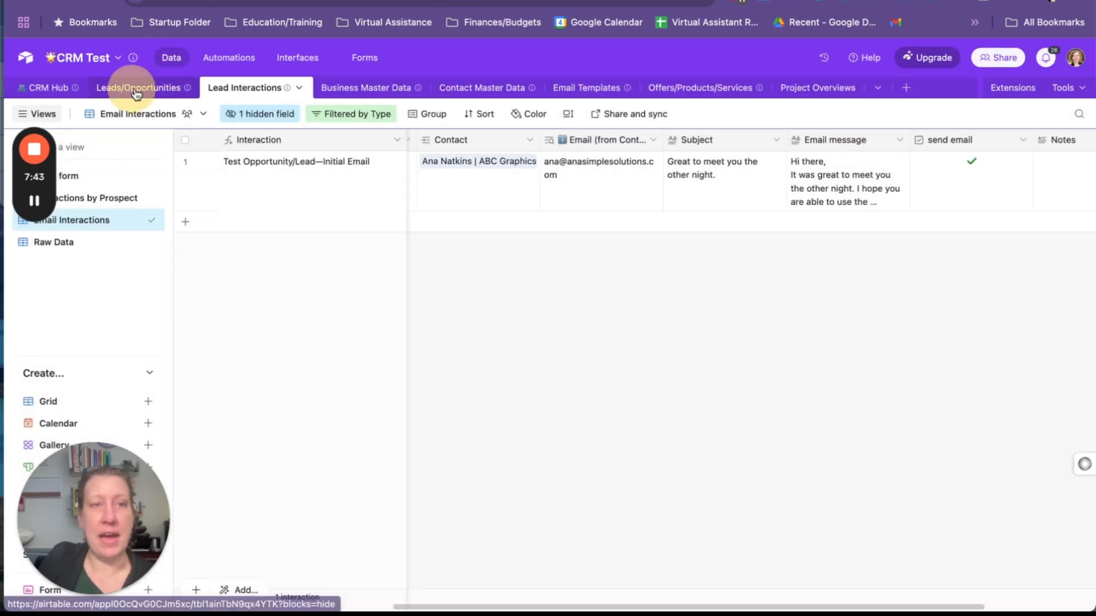
In the Leads/Opportunities Sales Stages view, examine the Test Opportunity/Lead record and its Initial Email interaction's email fields, then close both records
click(137, 88)
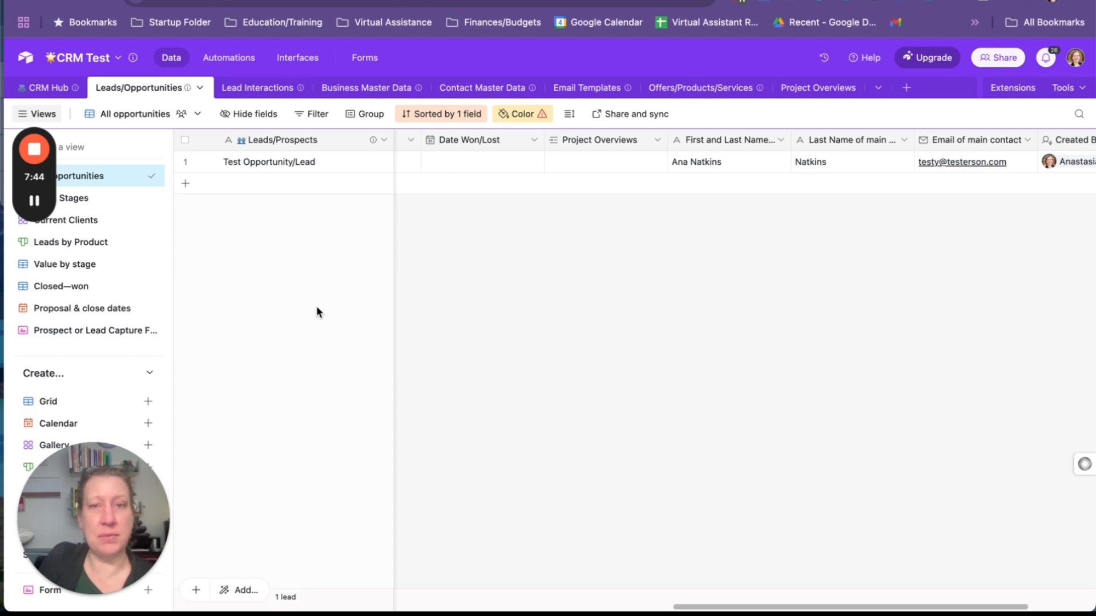
click(74, 198)
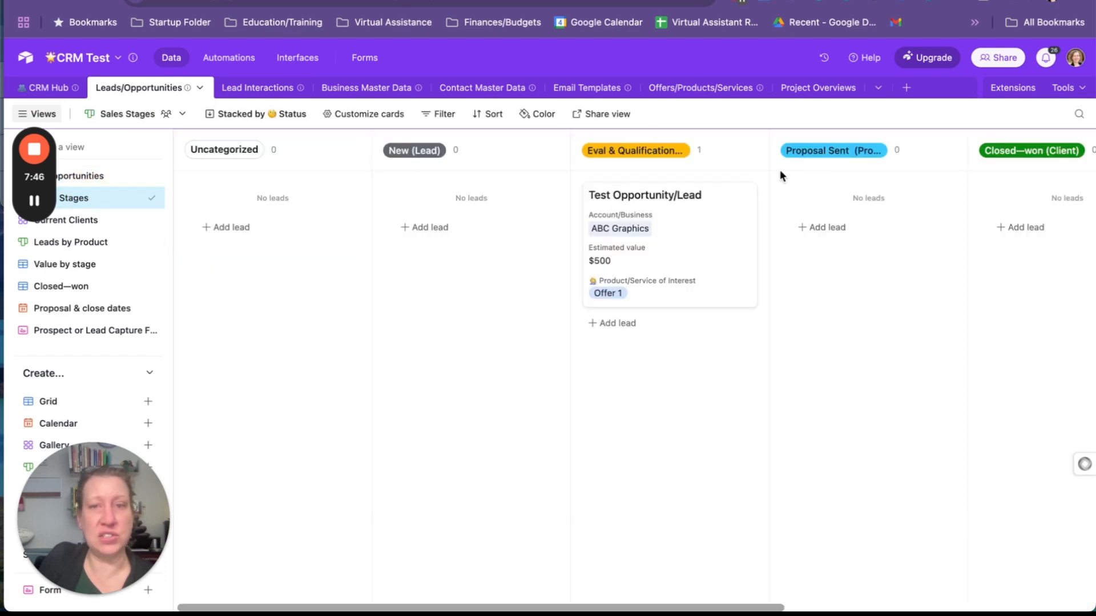
click(701, 251)
scroll(570, 279, down, 2)
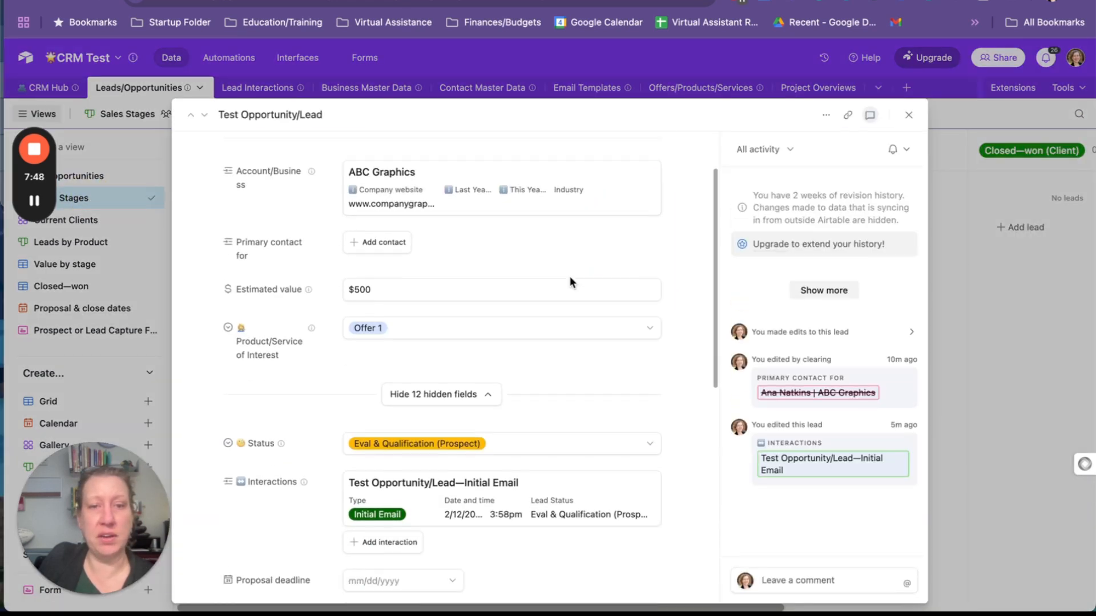
scroll(570, 286, down, 2)
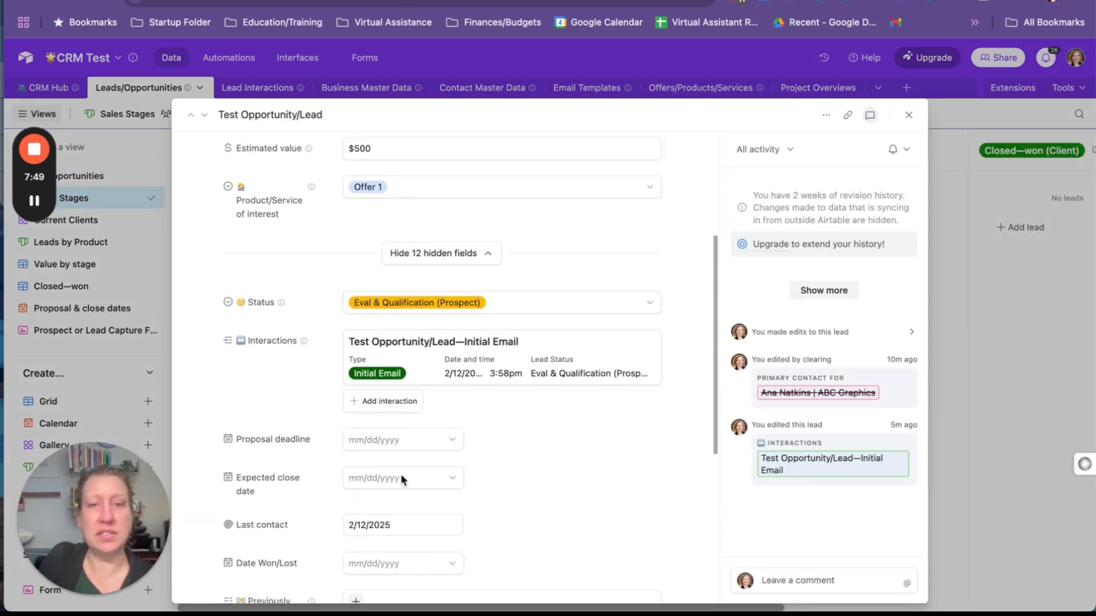
click(543, 361)
scroll(479, 392, down, 3)
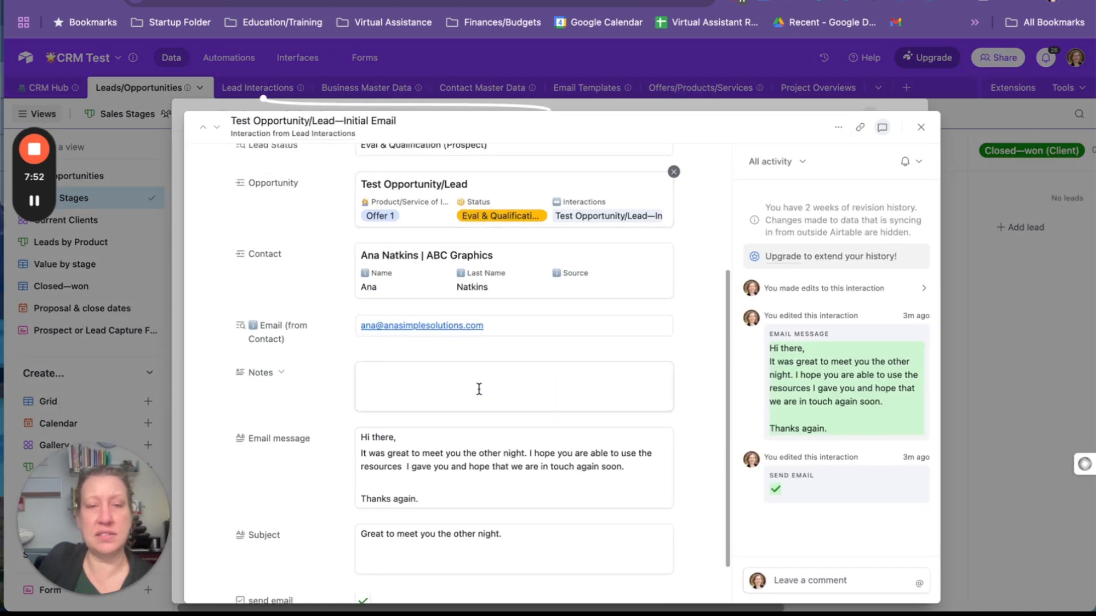
scroll(328, 455, down, 1)
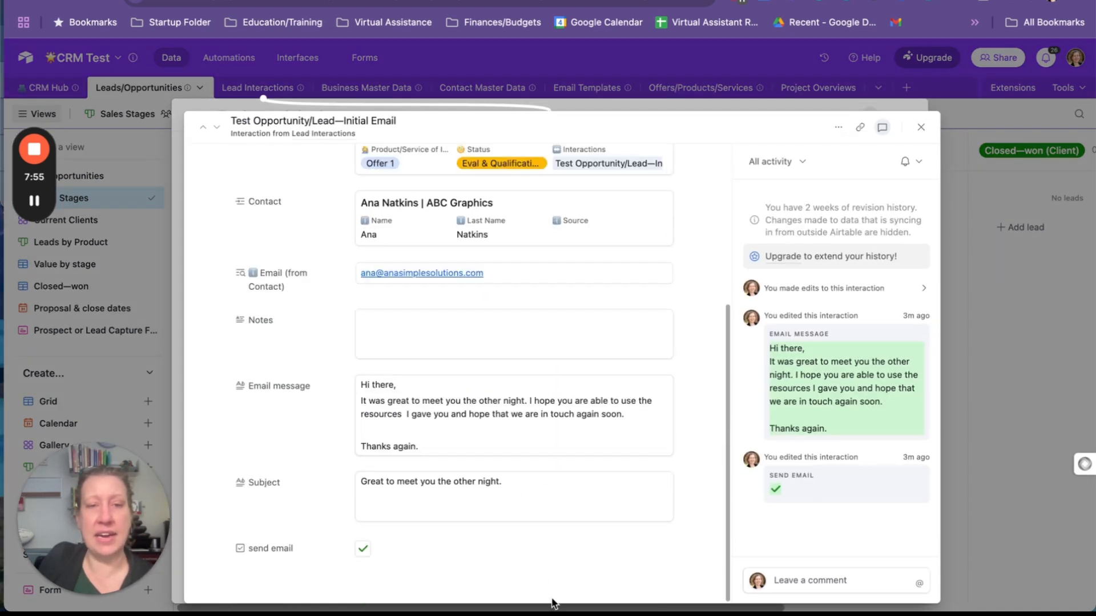
click(919, 129)
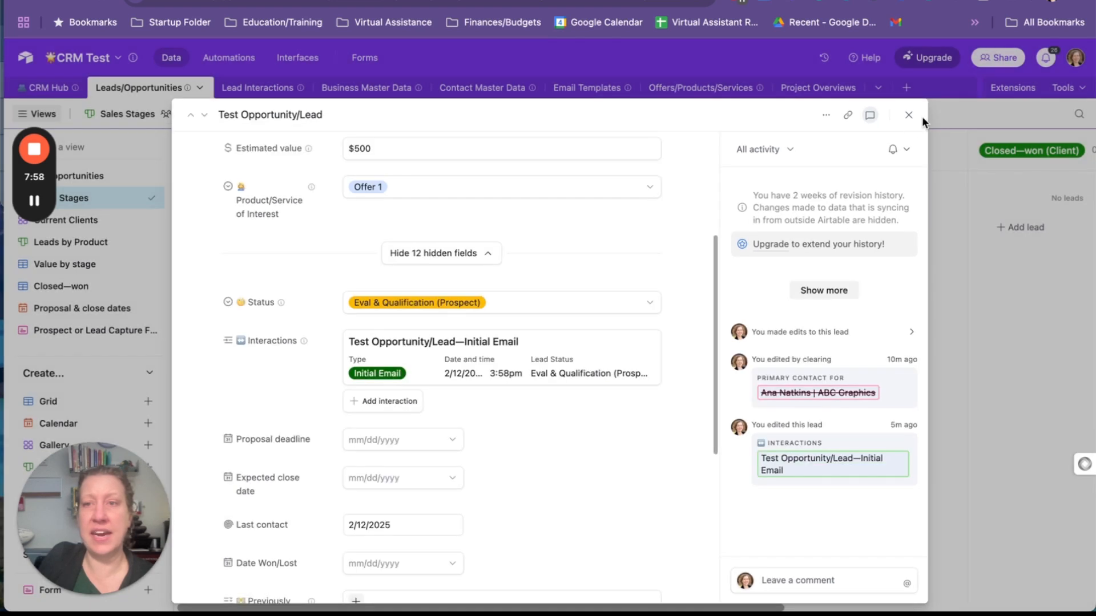
click(913, 115)
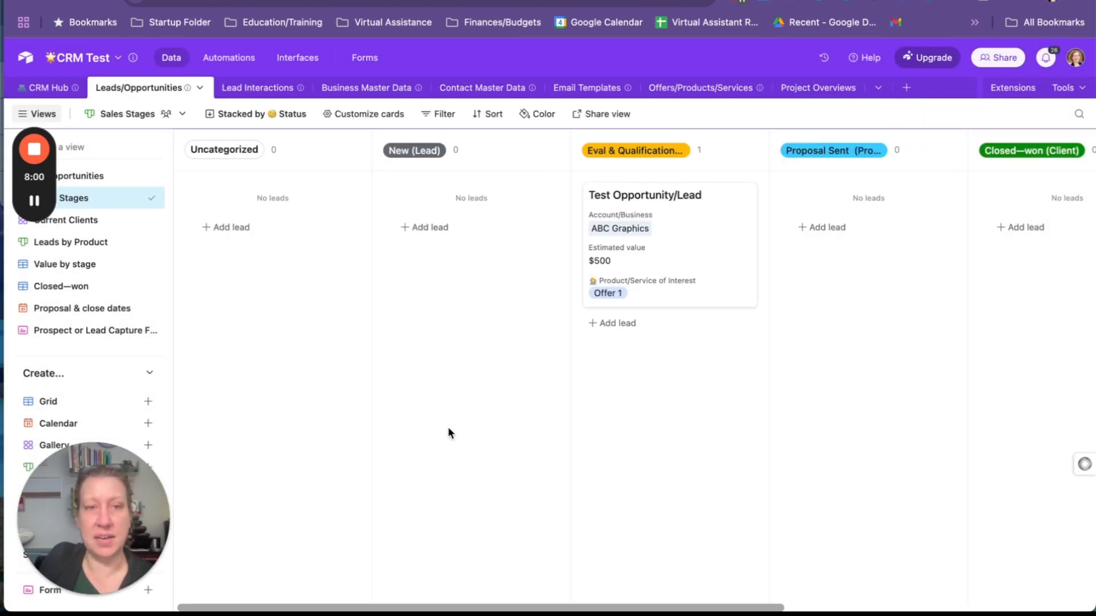
click(37, 202)
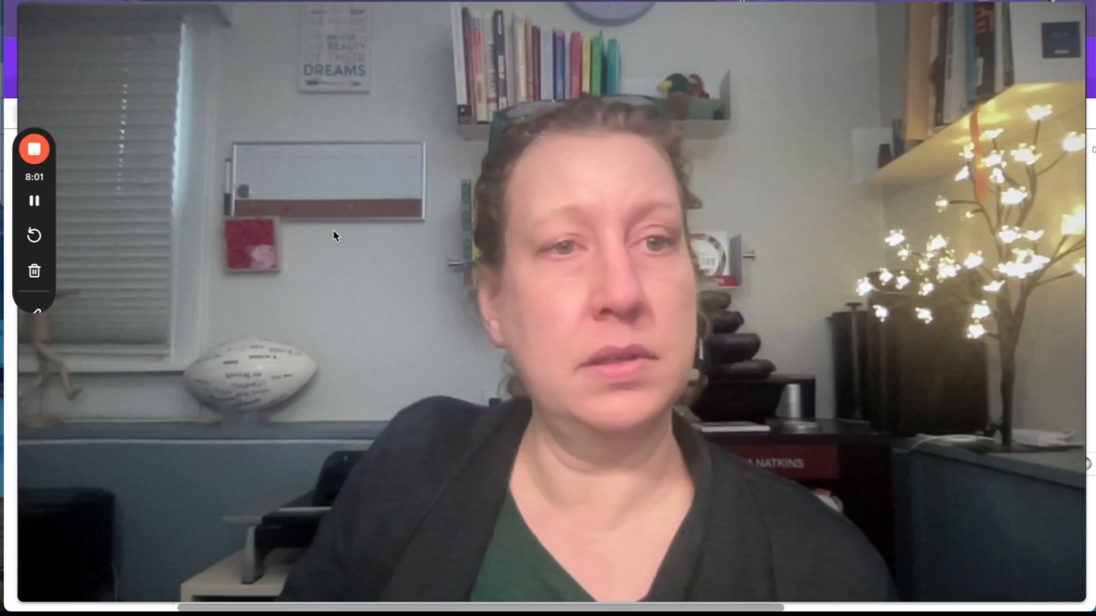